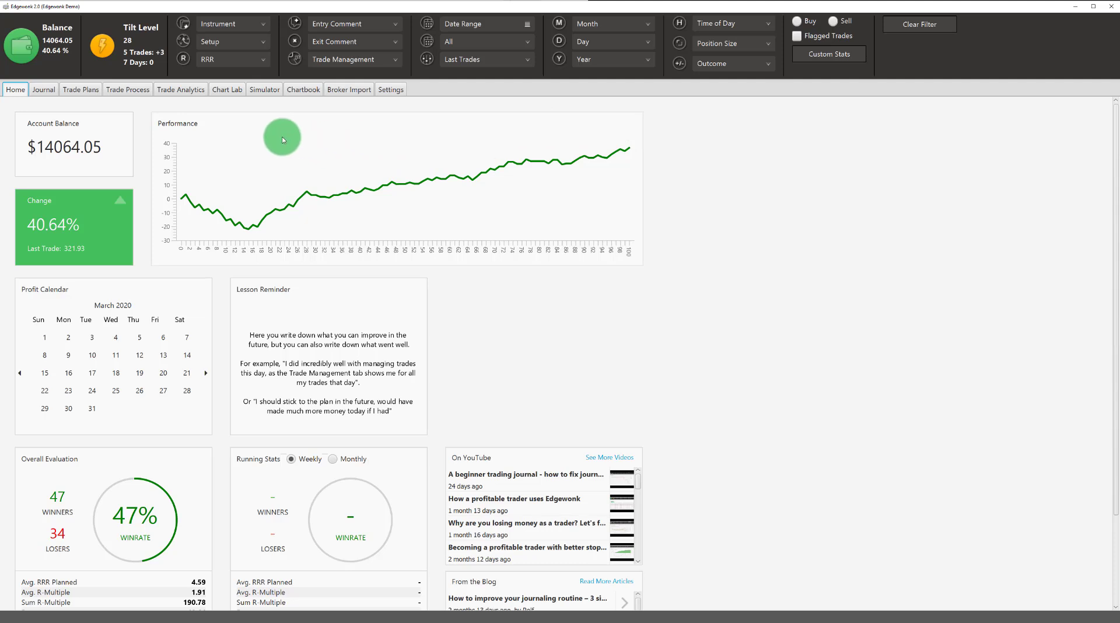
- Go back to December 2017 in the profit calendar and look over the evaluation and running statistics on the home dashboard
left_click(20, 373)
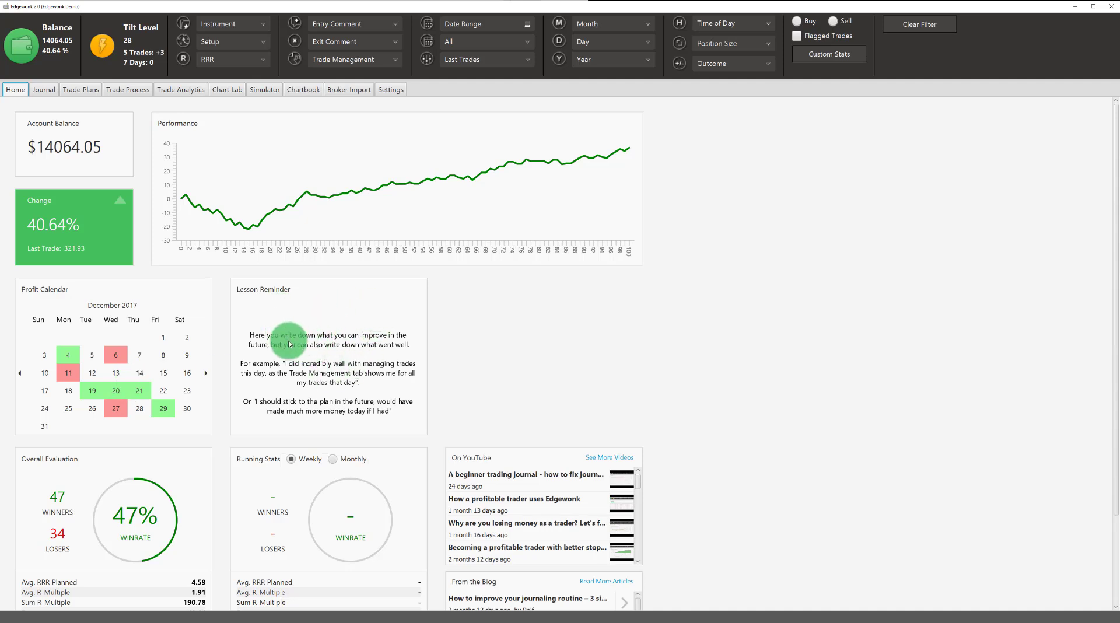
scroll(500, 343, "down", 2)
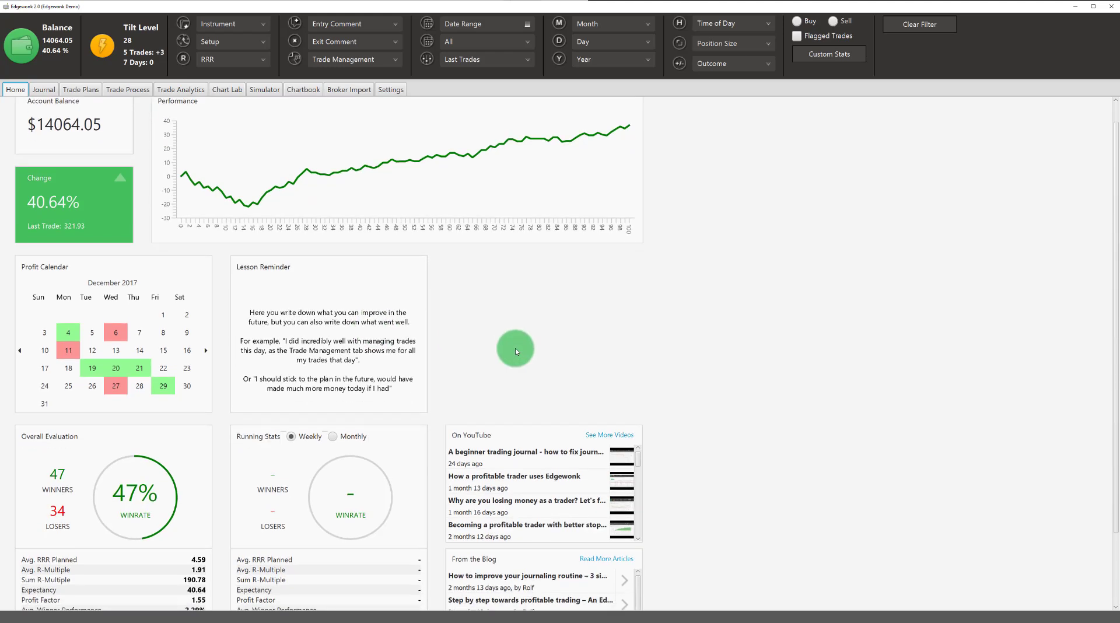
scroll(180, 382, "down", 4)
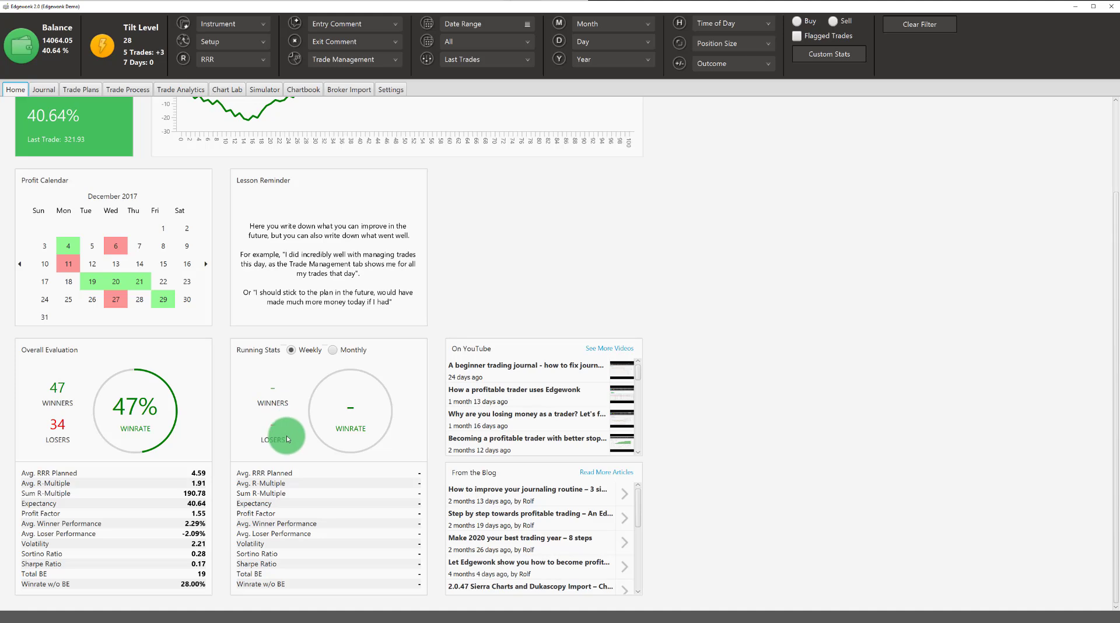
- Open a blank new trade form from the journal and look through its advanced trade data fields
left_click(53, 90)
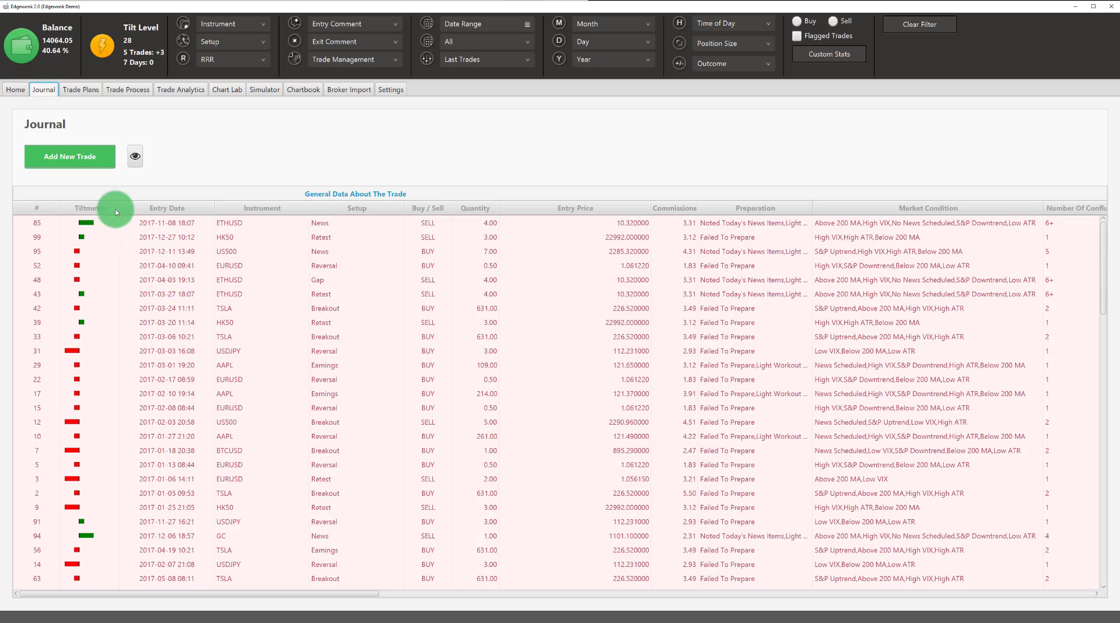
left_click(88, 158)
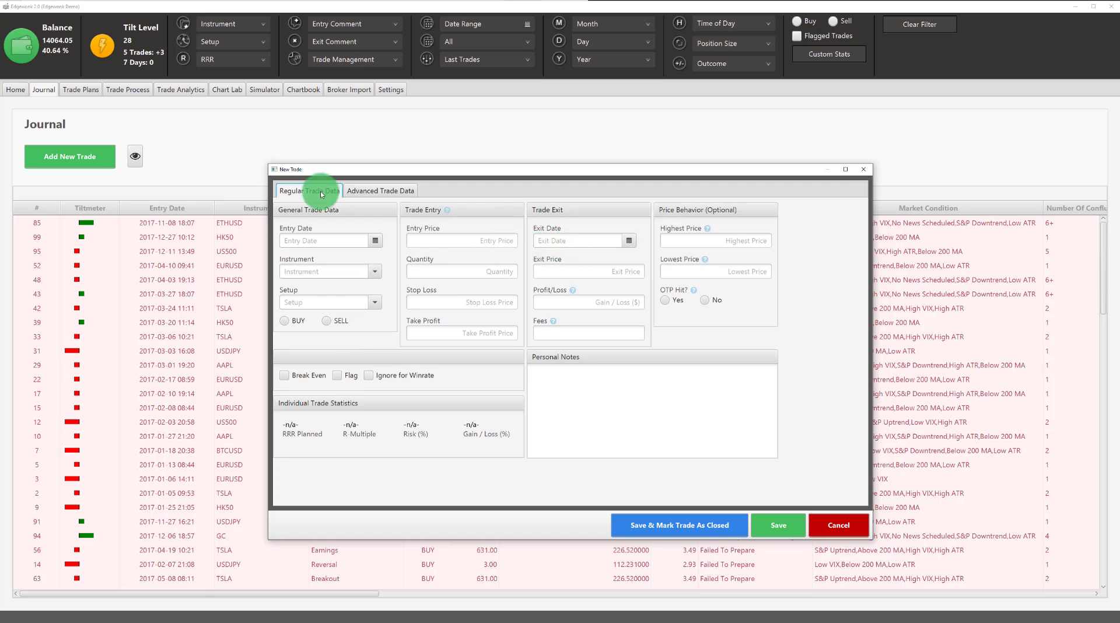
left_click(377, 190)
scroll(687, 293, "down", 2)
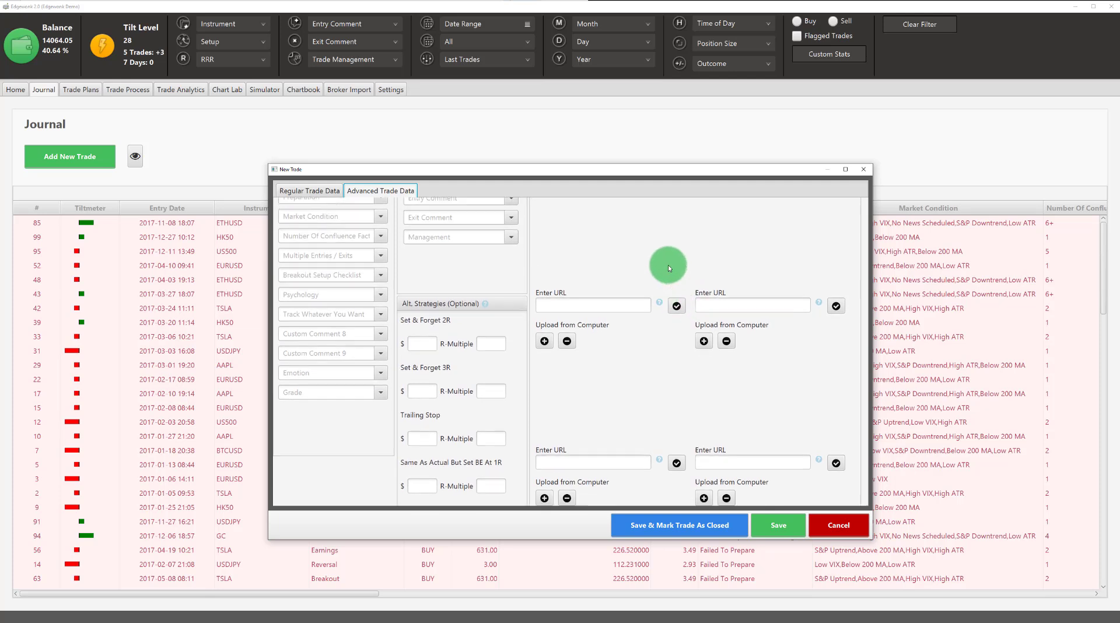
scroll(667, 264, "up", 1)
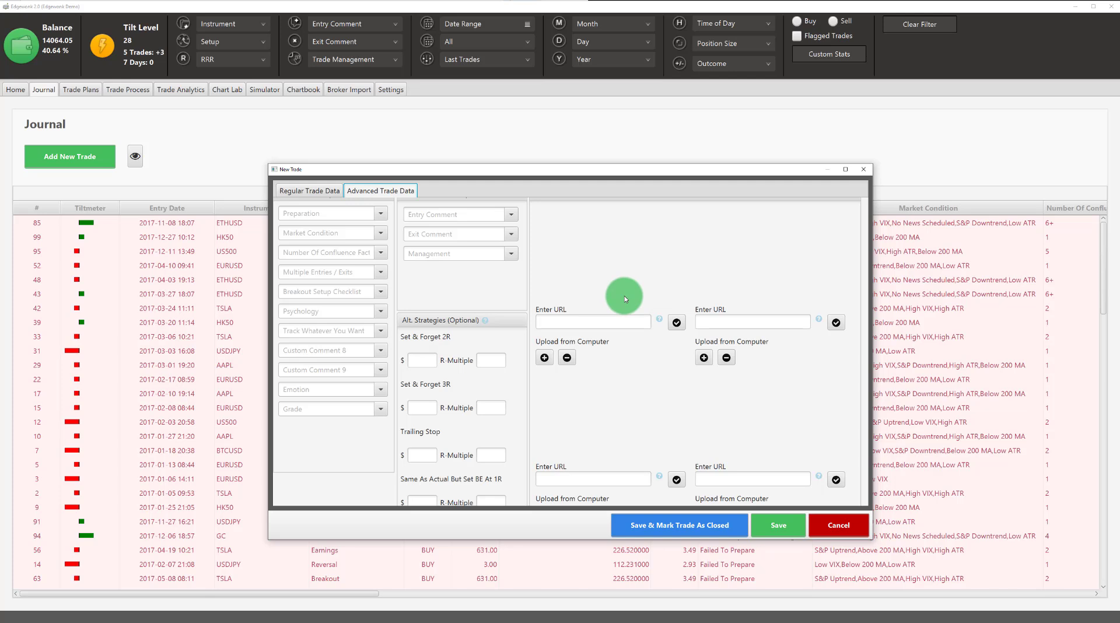
scroll(623, 296, "up", 1)
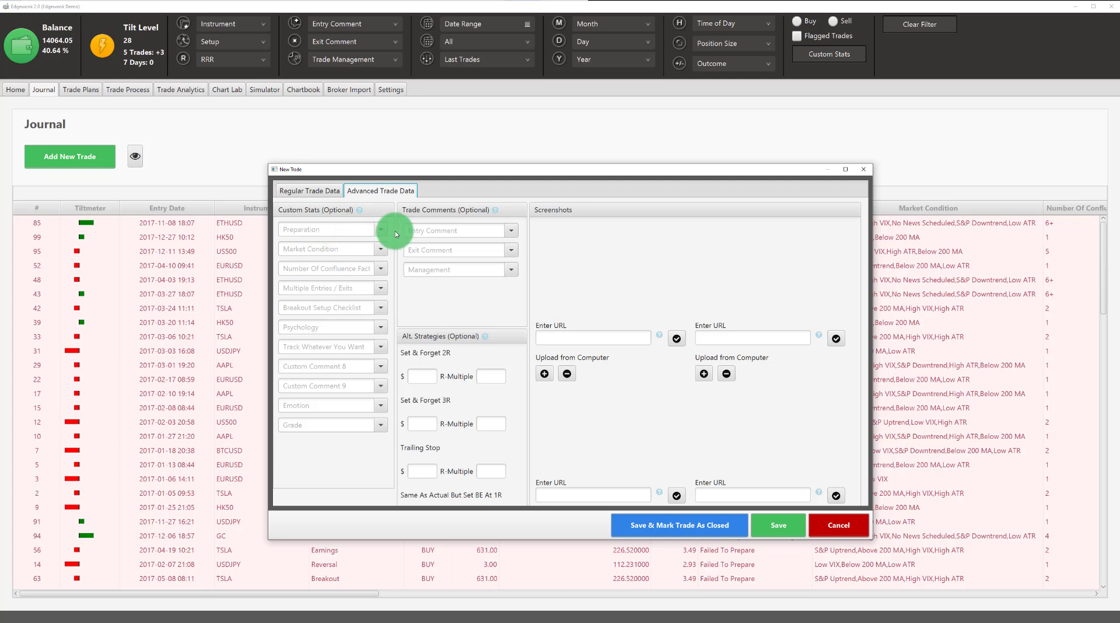
- Inspect the choices for Breakout Setup Checklist, Market Condition, Preparation and Psychology, and close the new trade form without saving
left_click(380, 307)
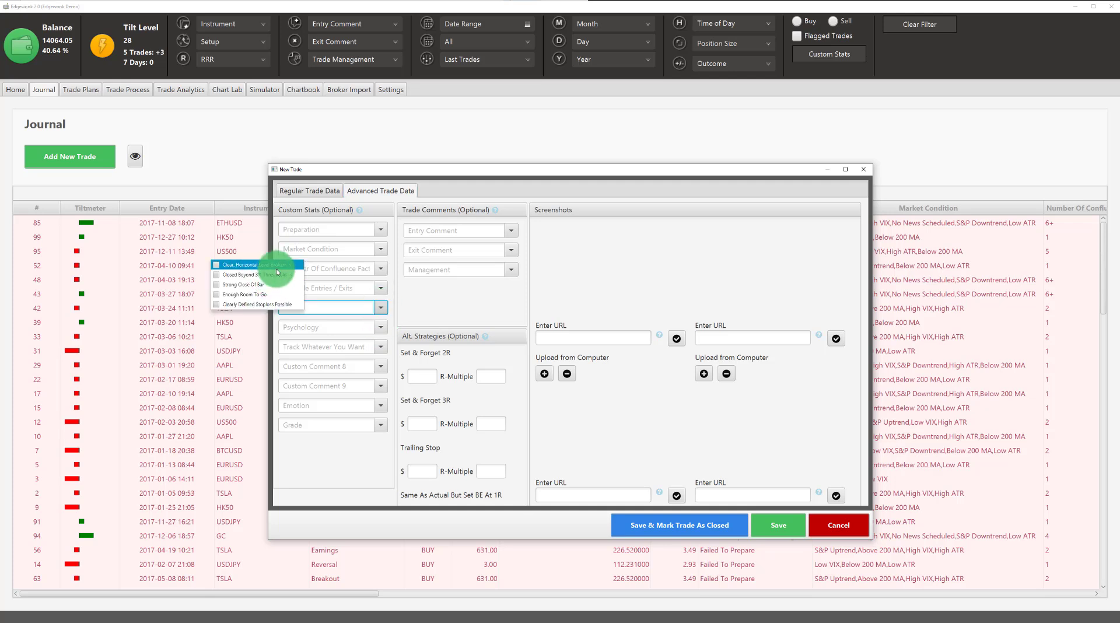
left_click(402, 286)
left_click(383, 269)
left_click(423, 312)
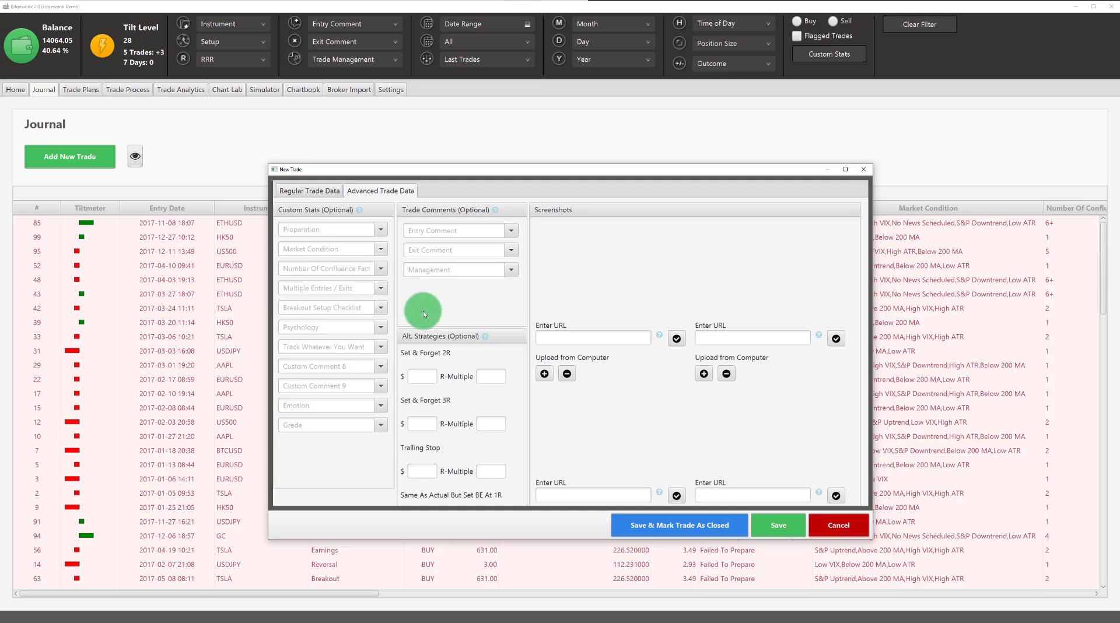
left_click(379, 250)
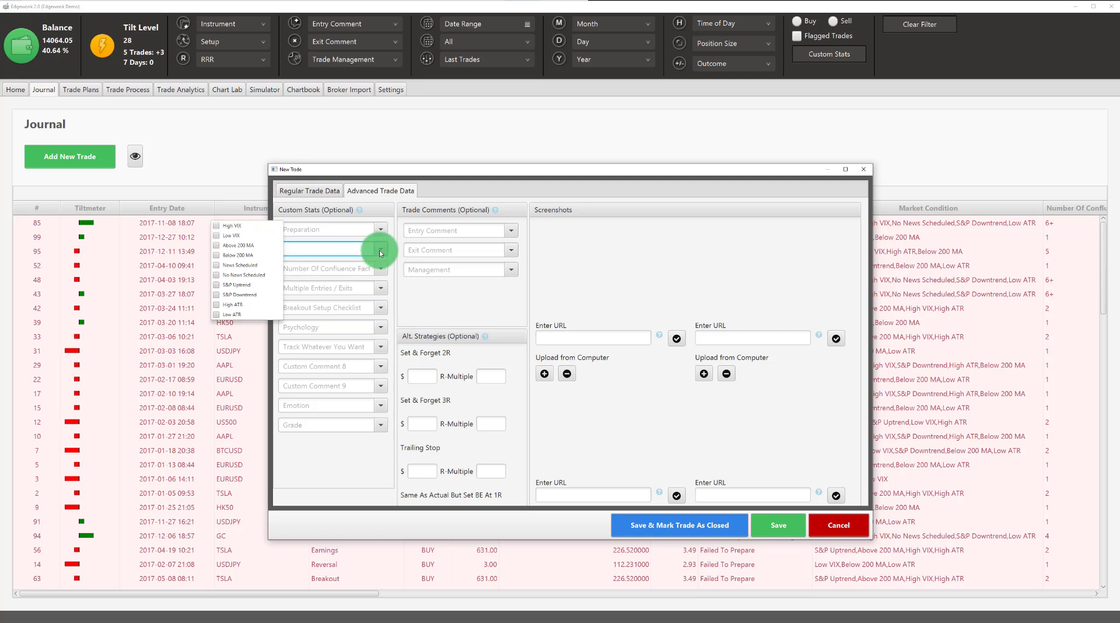
left_click(380, 230)
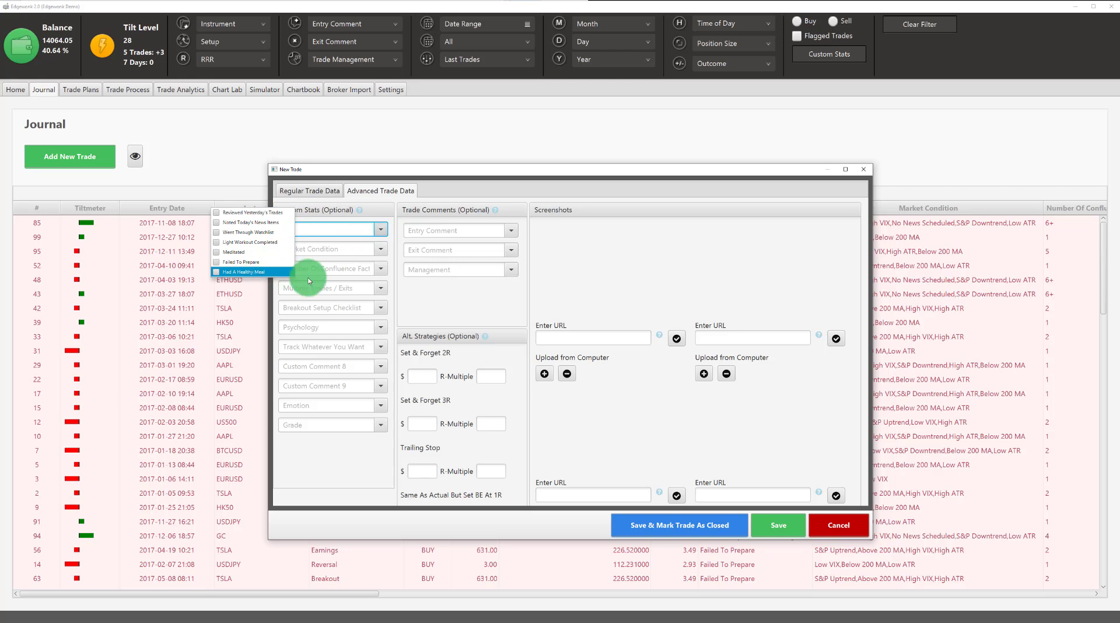
left_click(451, 300)
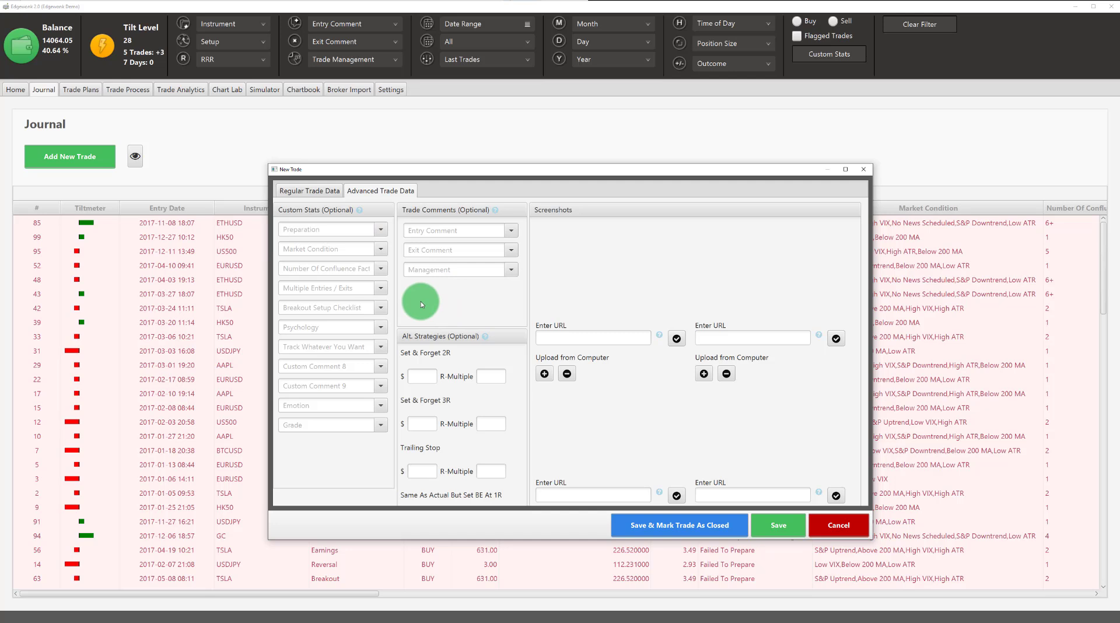
left_click(383, 328)
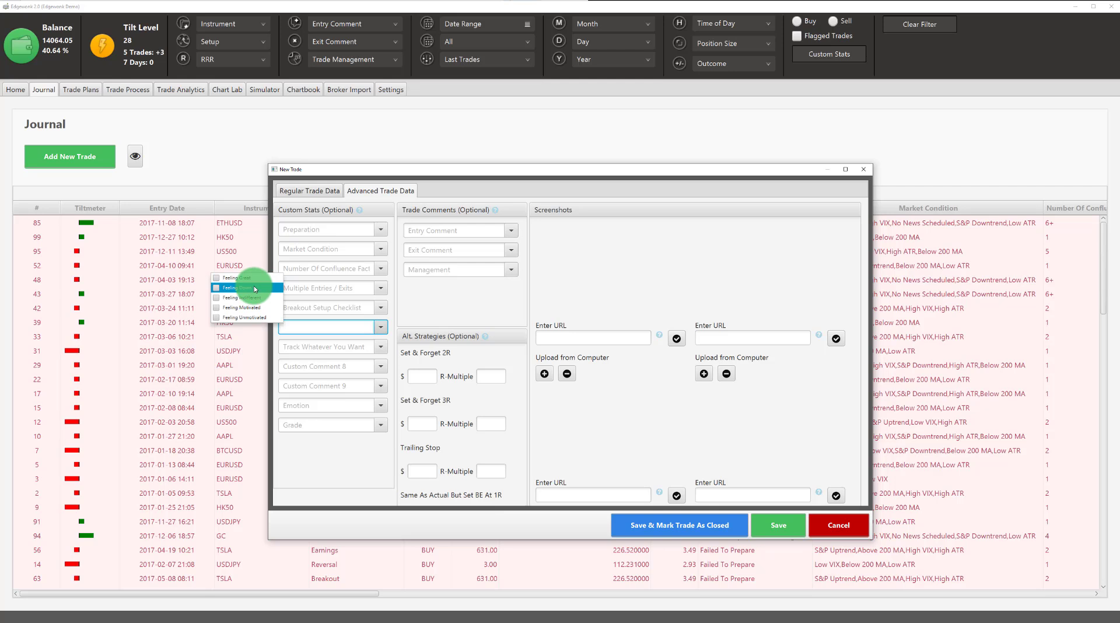
left_click(421, 300)
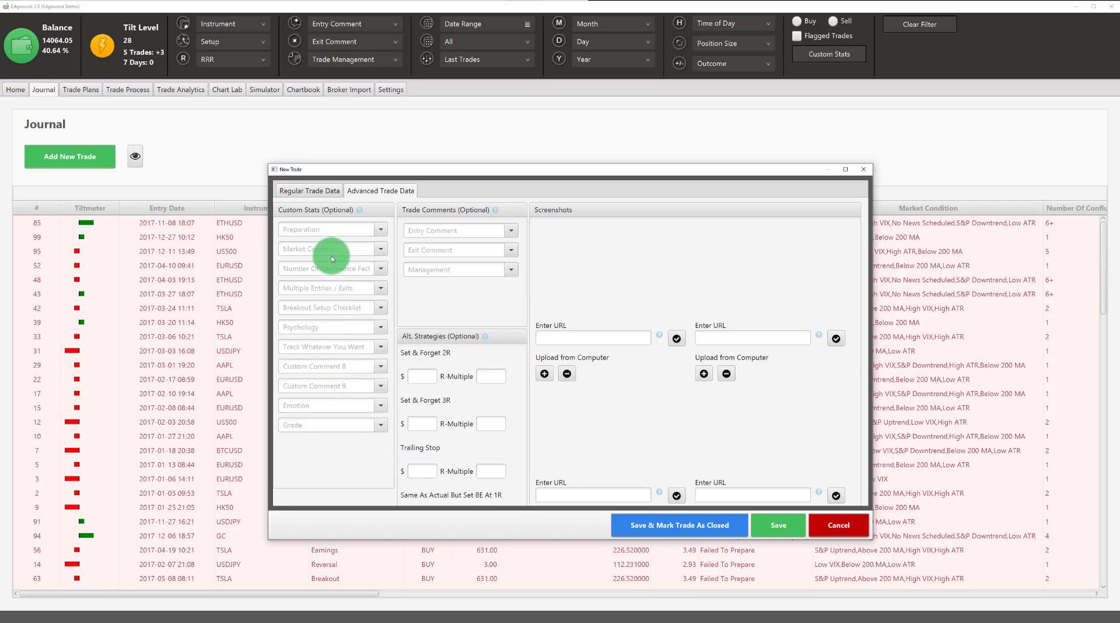
left_click(848, 523)
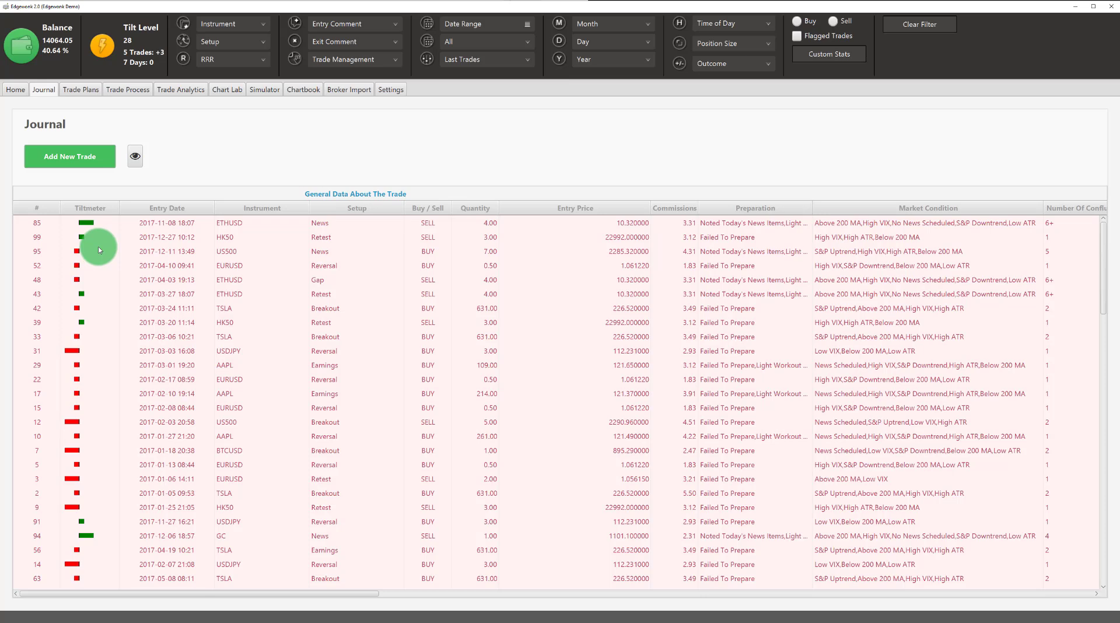
- Look through the journal's trade list, comparing the Tiltmeter bars of the losing, break-even and winning trades
scroll(92, 235, "down", 10)
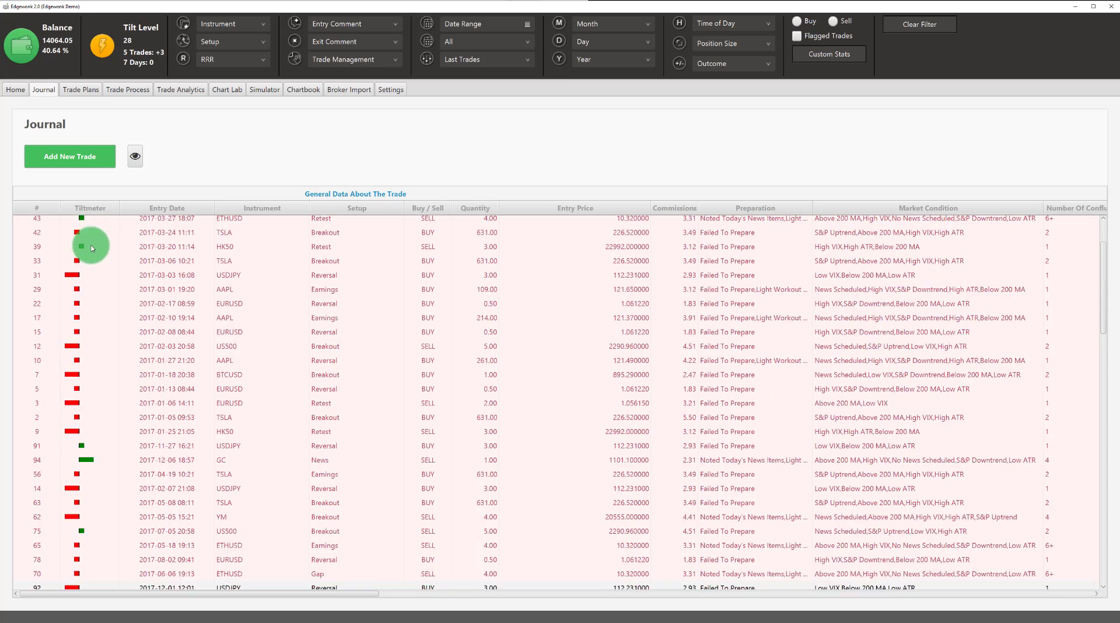
scroll(97, 336, "down", 5)
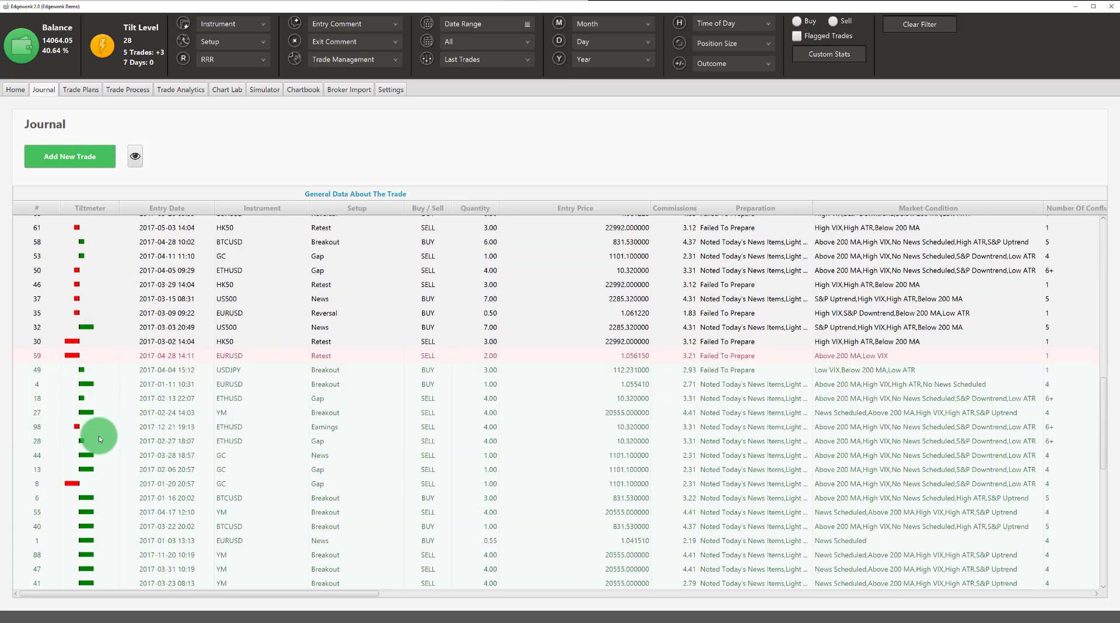
scroll(81, 402, "up", 2)
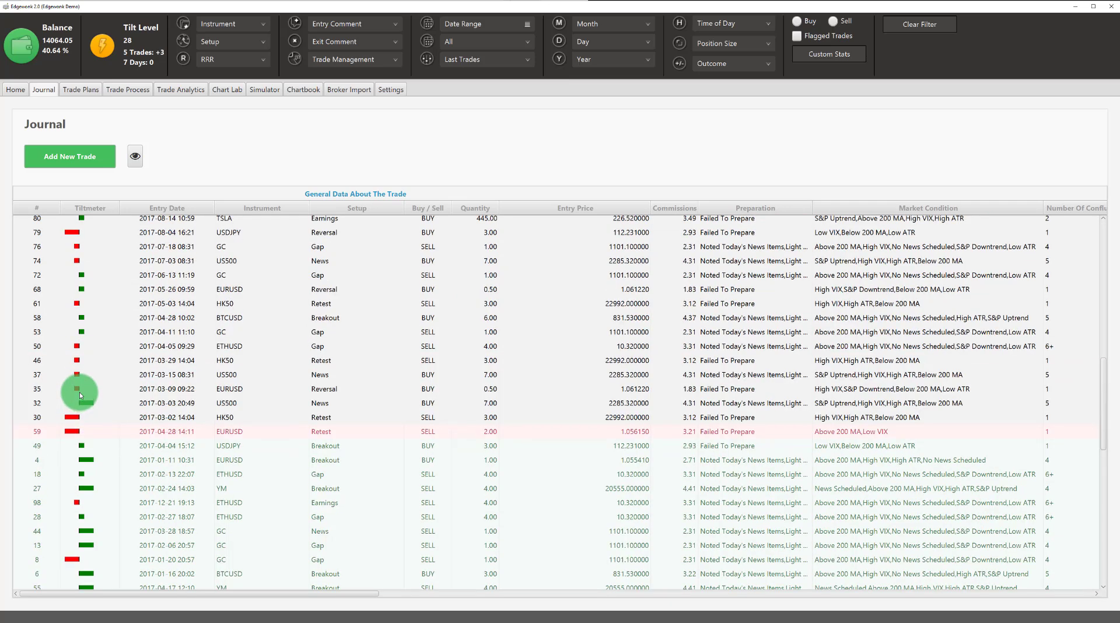
scroll(85, 390, "up", 10)
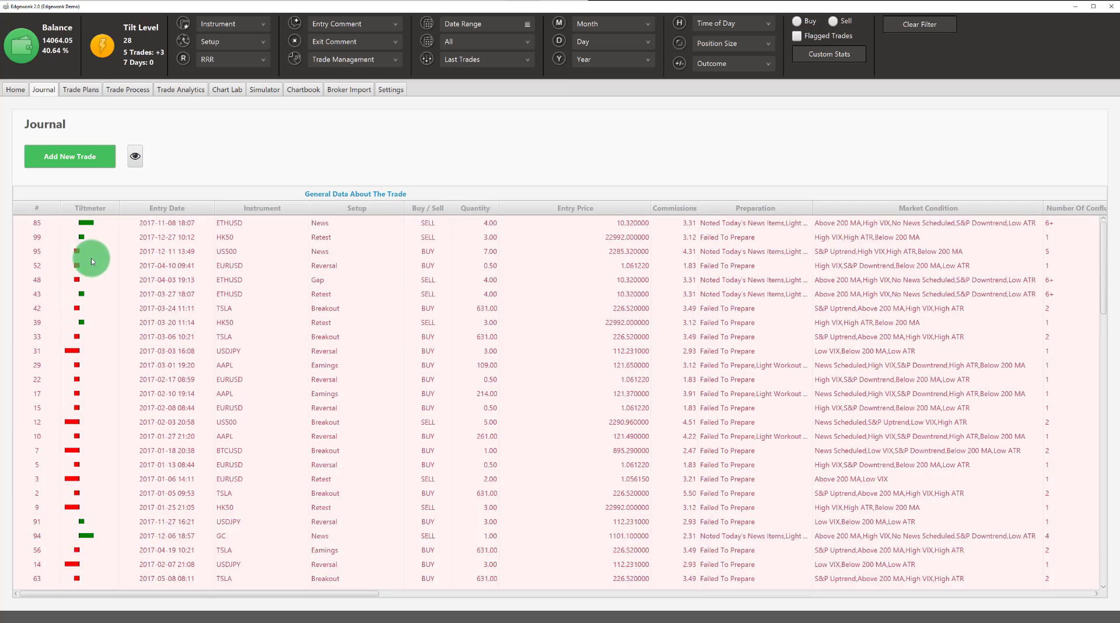
- Examine the journal's planned and realized risk and reward columns, including PCP and PCR, across the losing and winning trades
left_click_drag(318, 593, 963, 551)
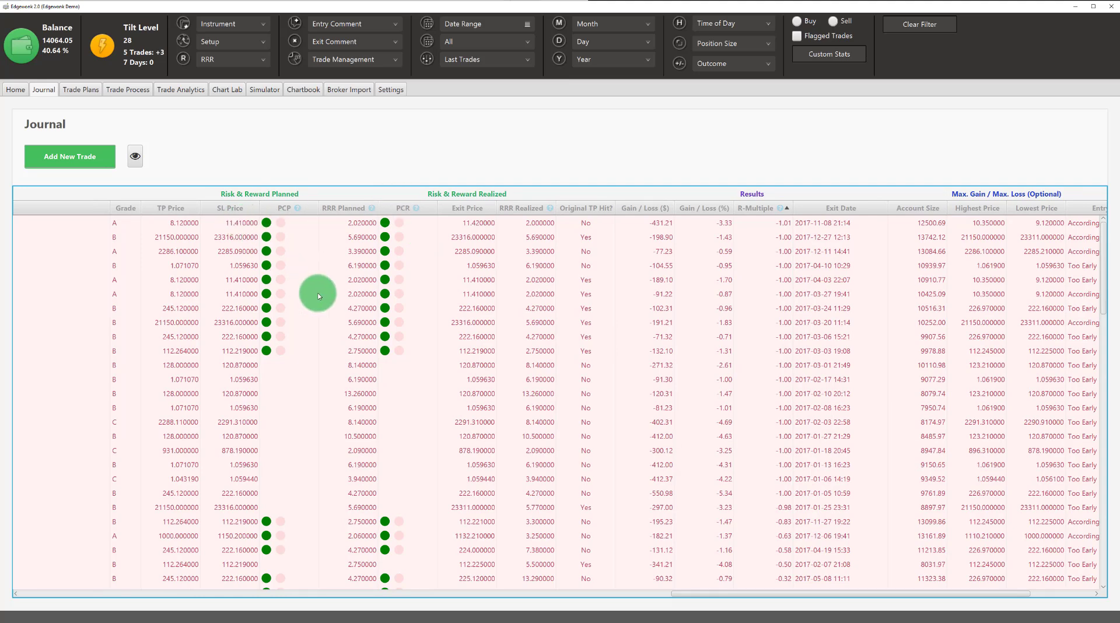
scroll(319, 299, "down", 10)
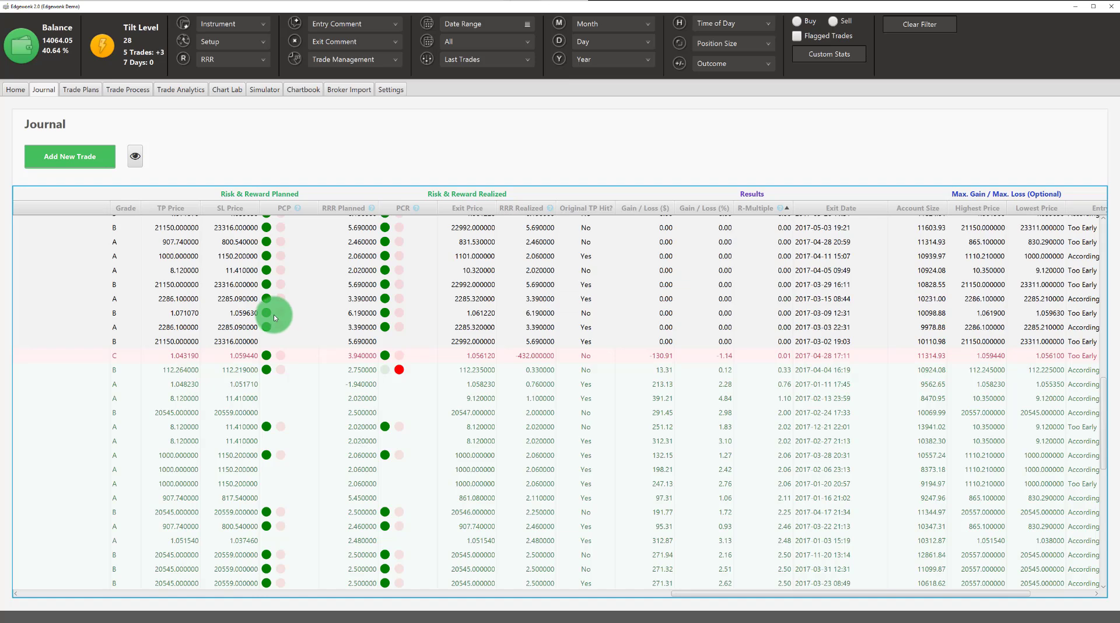
scroll(274, 314, "down", 10)
scroll(288, 315, "down", 2)
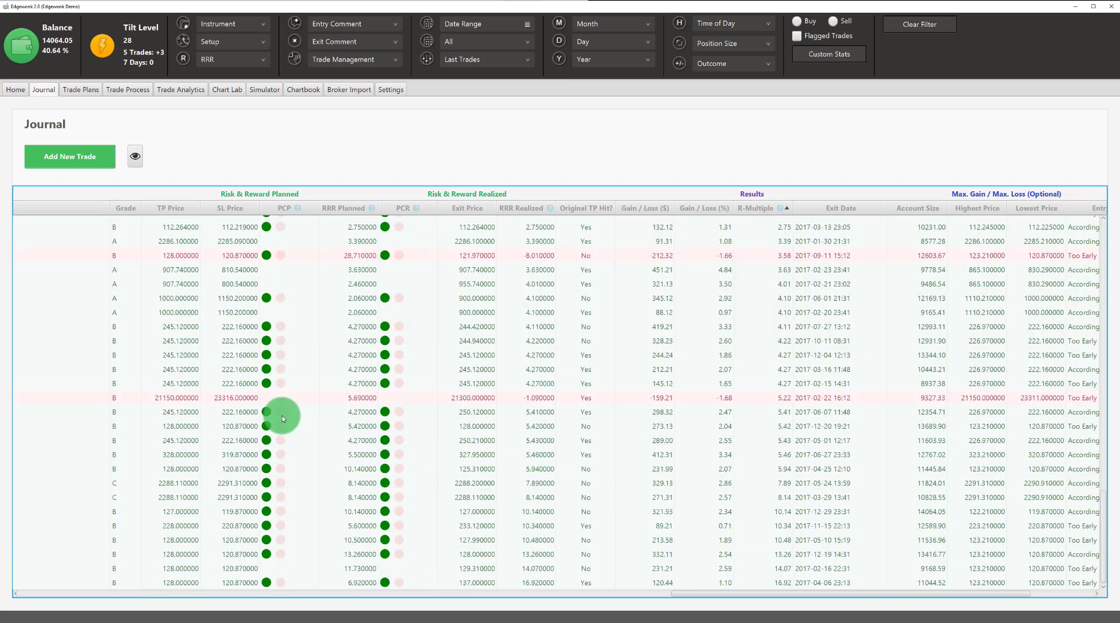
scroll(281, 415, "up", 8)
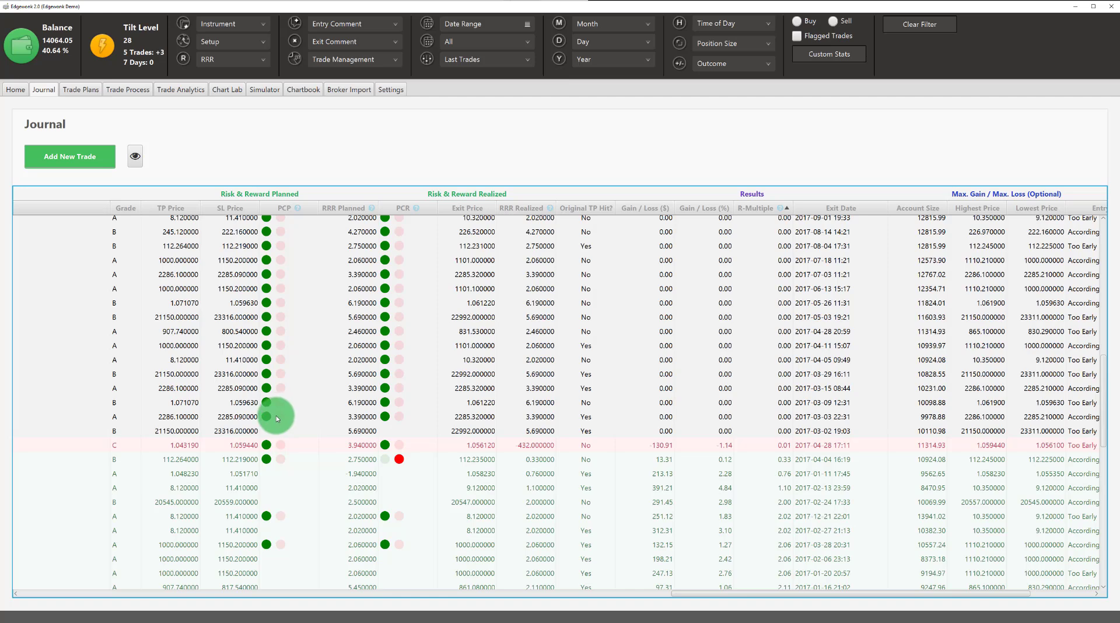
scroll(275, 415, "up", 10)
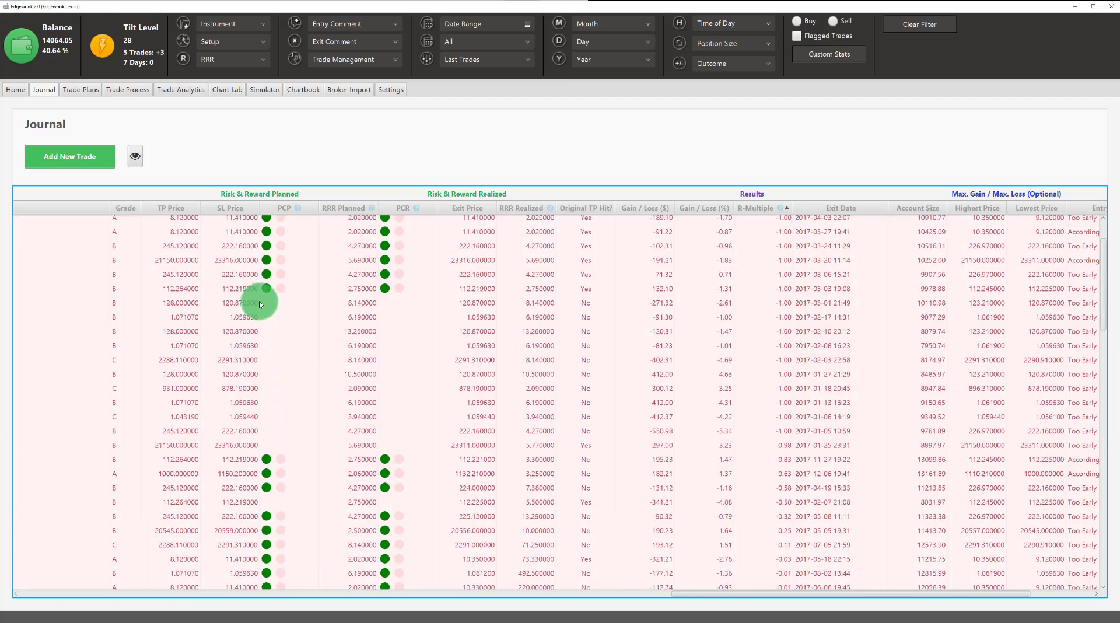
scroll(268, 339, "down", 10)
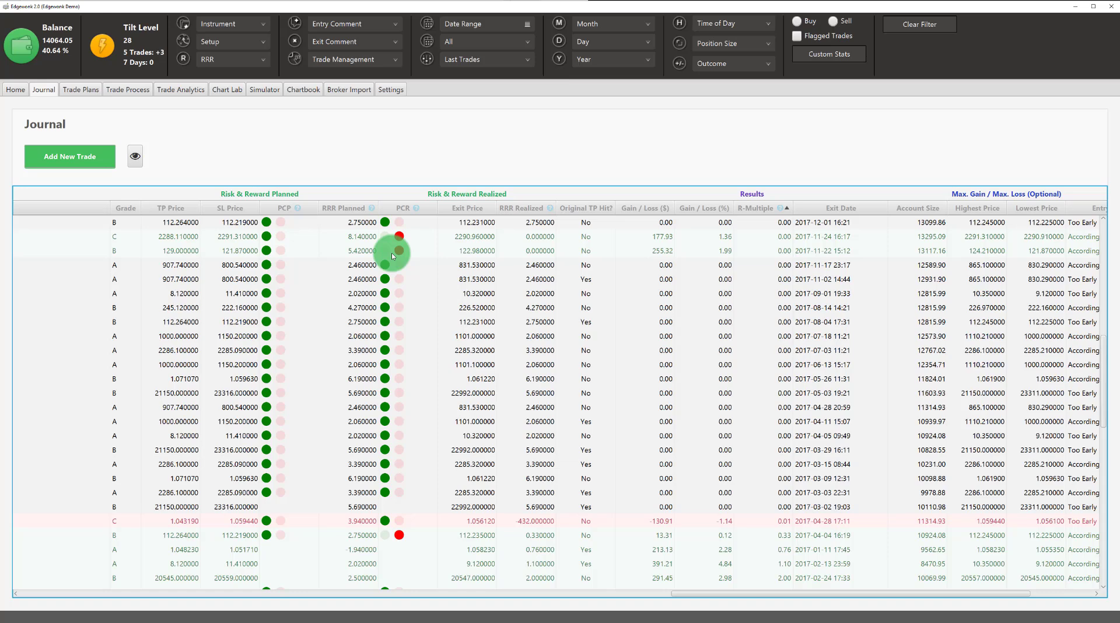
- Look over a blank new trade plan form, close it without saving, and view the Missed Trades page
left_click(81, 89)
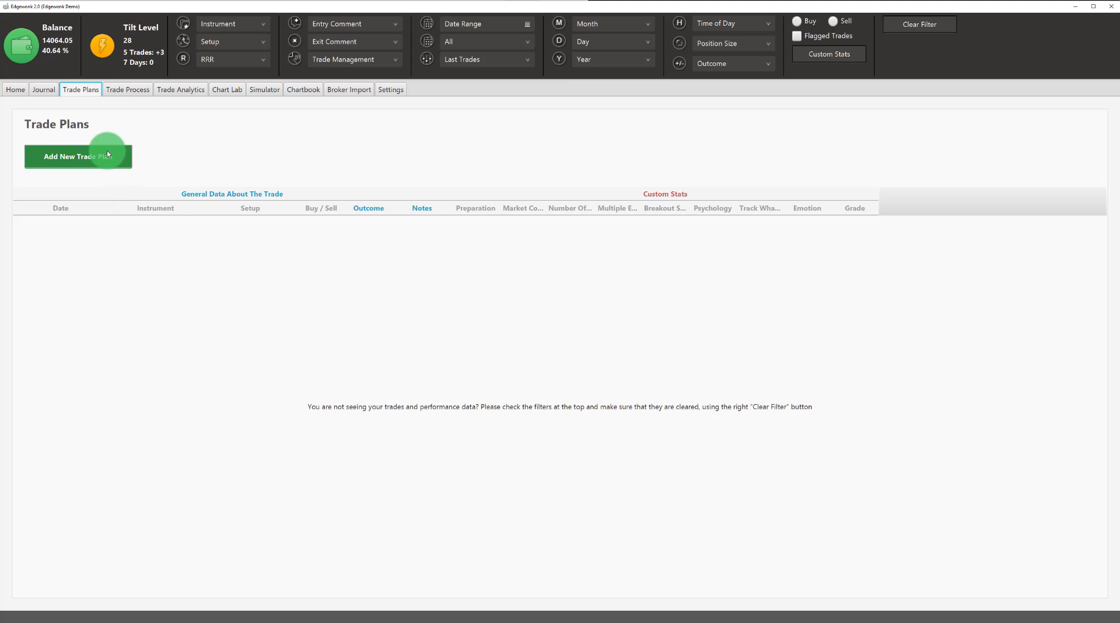
left_click(107, 154)
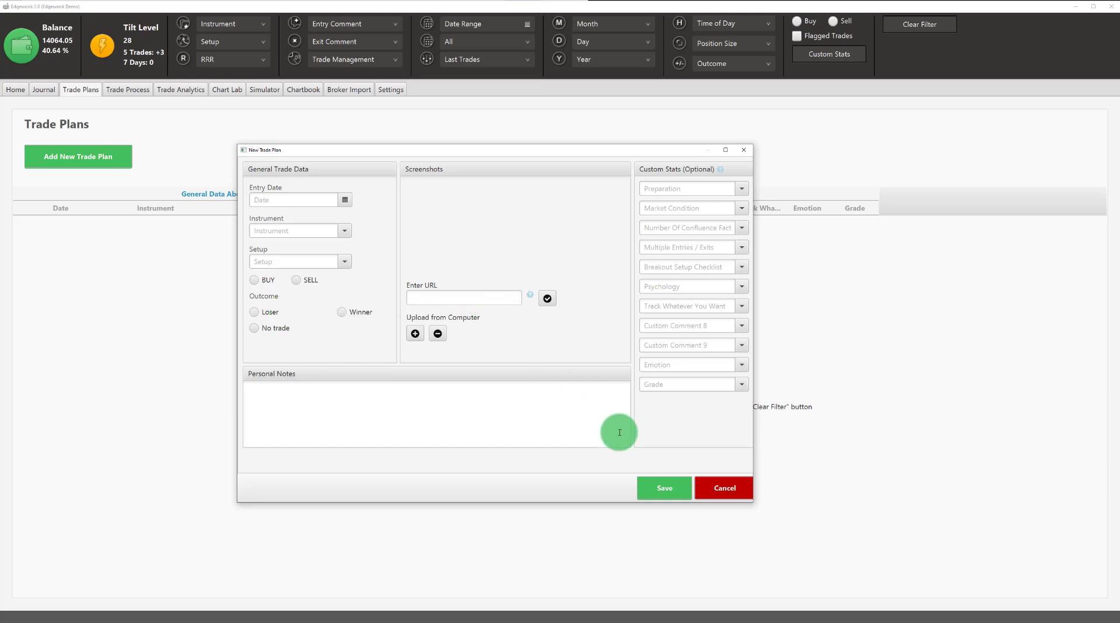
left_click(726, 490)
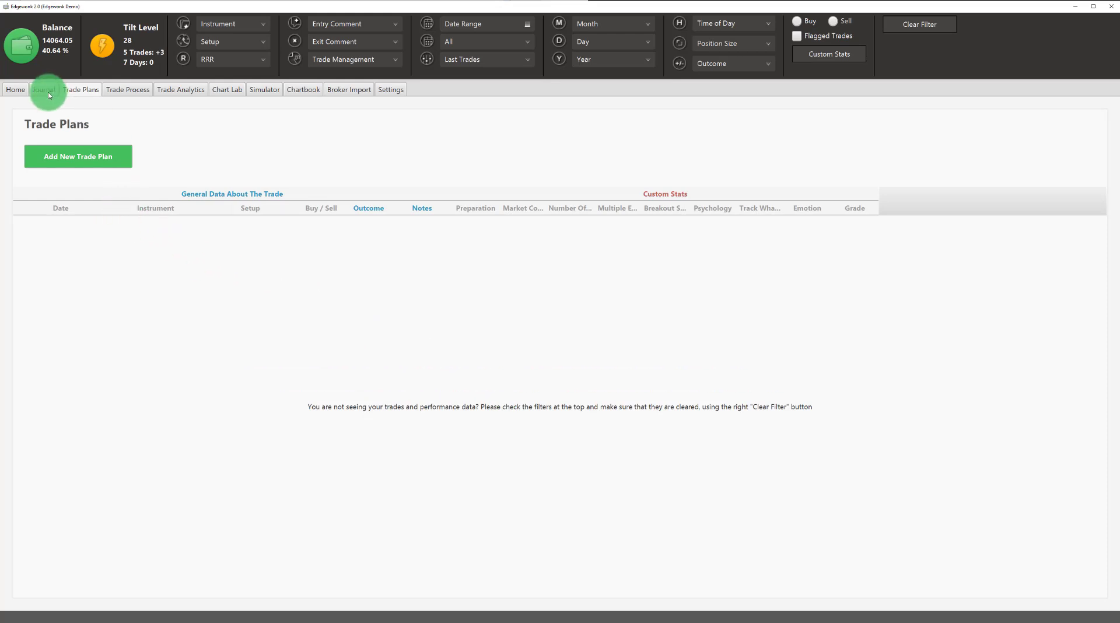
left_click(122, 94)
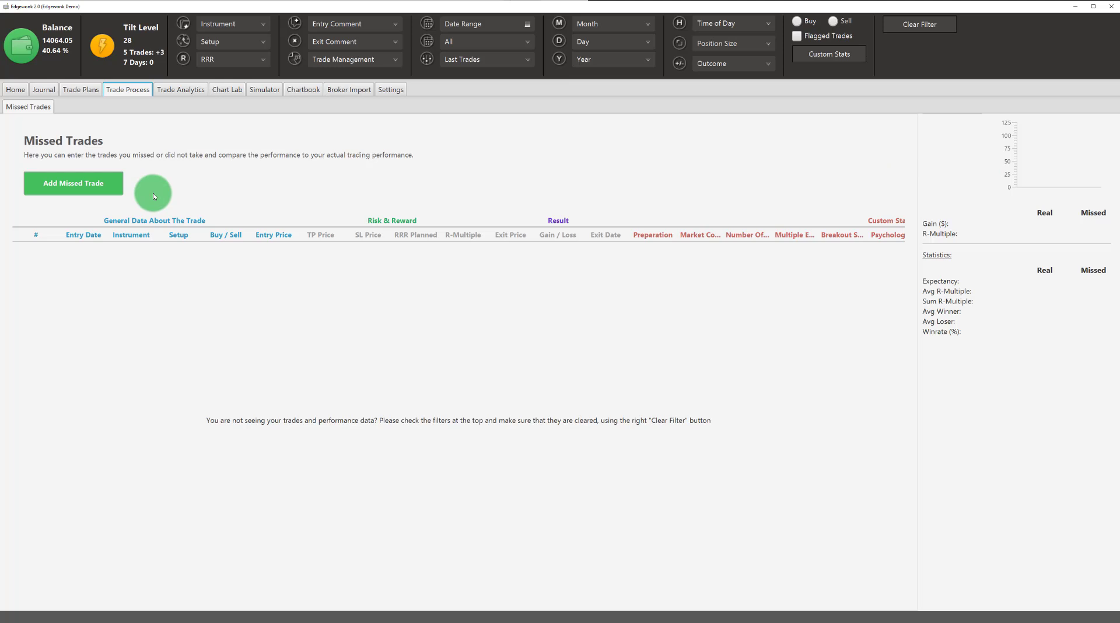
- Break down the Overall row in Trade Analytics by trade outcome and highlight the Break Even row
left_click(181, 89)
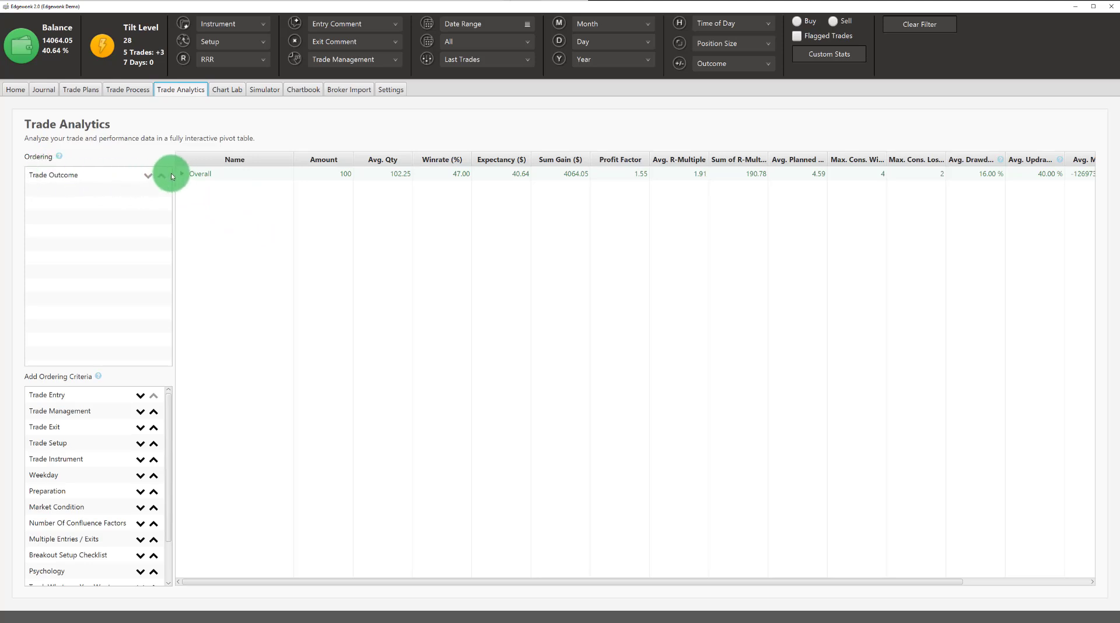
left_click(65, 175)
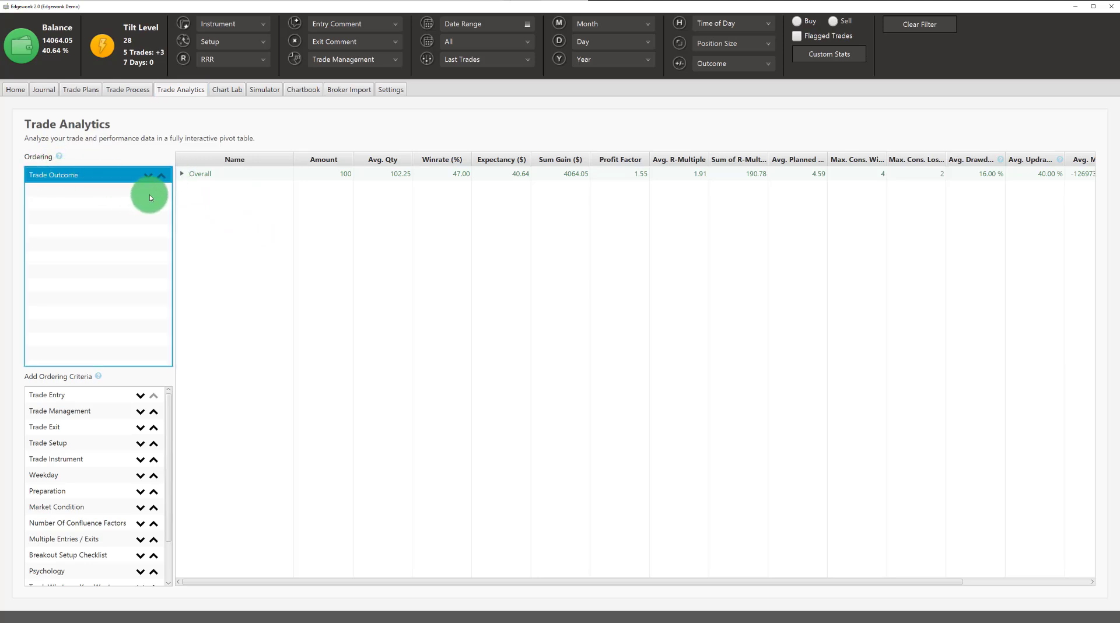
left_click(181, 175)
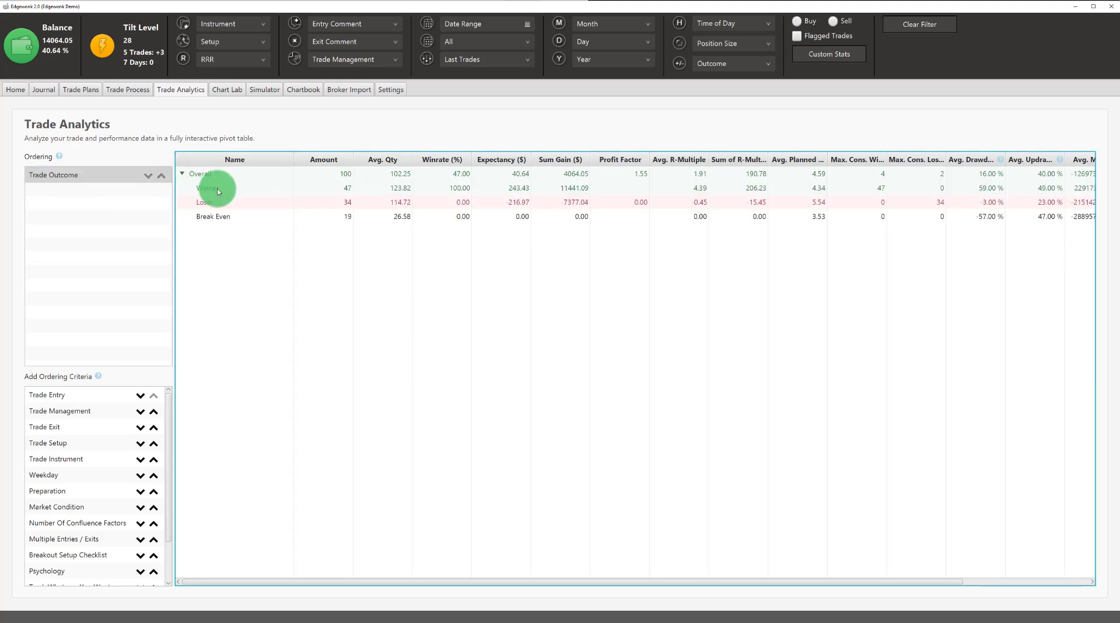
left_click(219, 216)
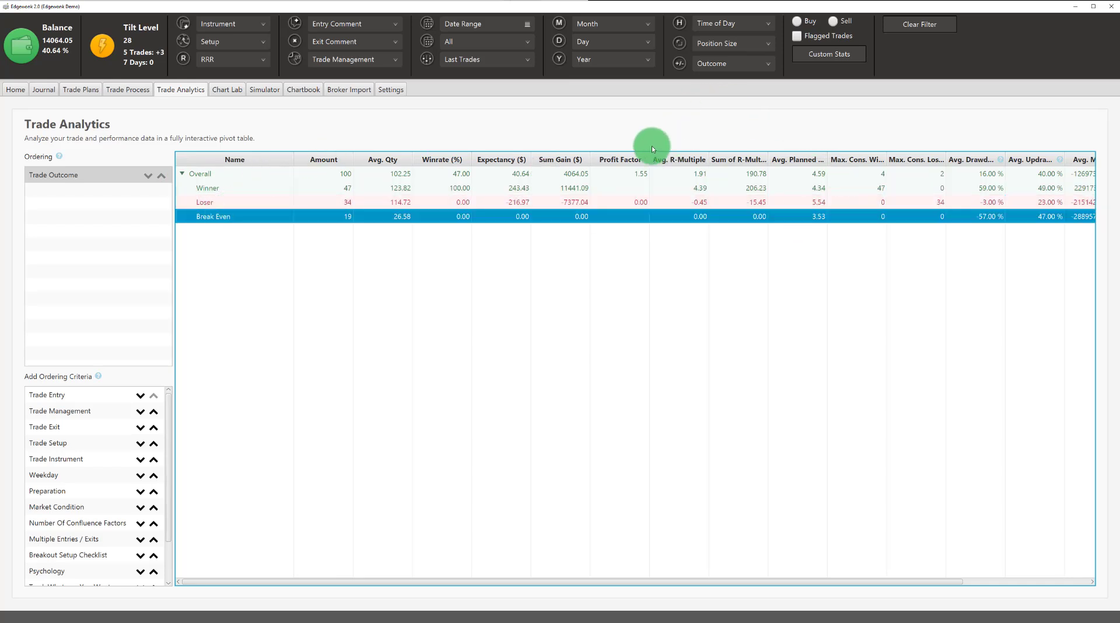
- Remove Trade Outcome from the ordering of the Trade Analytics pivot table
left_click_drag(95, 173, 113, 406)
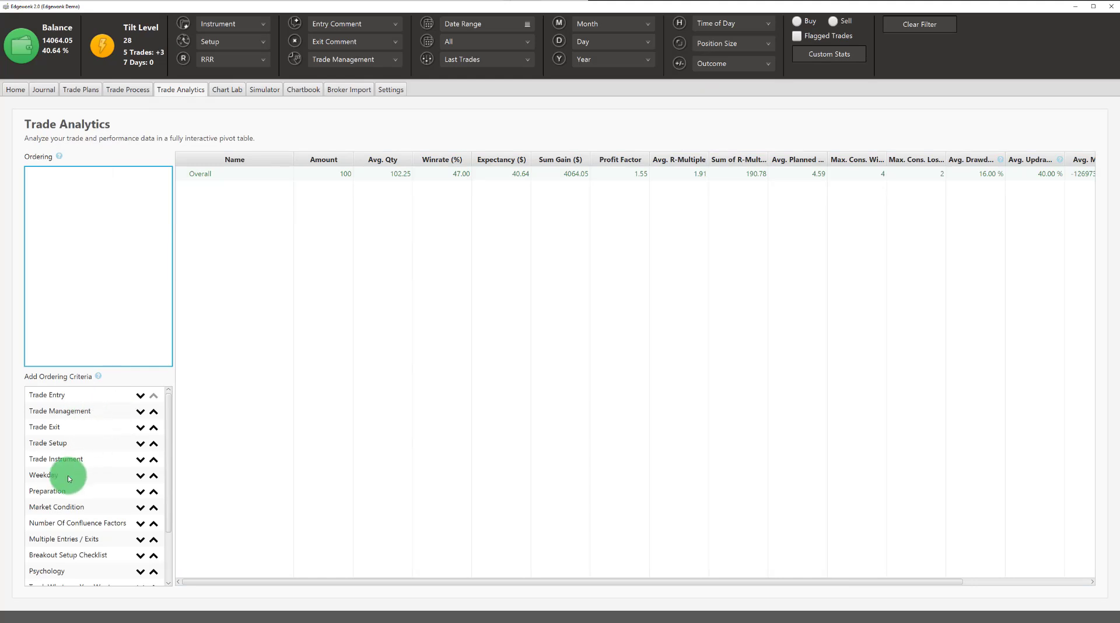
- Order the Trade Analytics pivot table by Market Condition, expand the Overall row and highlight the Above 200 MA row
double_click(69, 505)
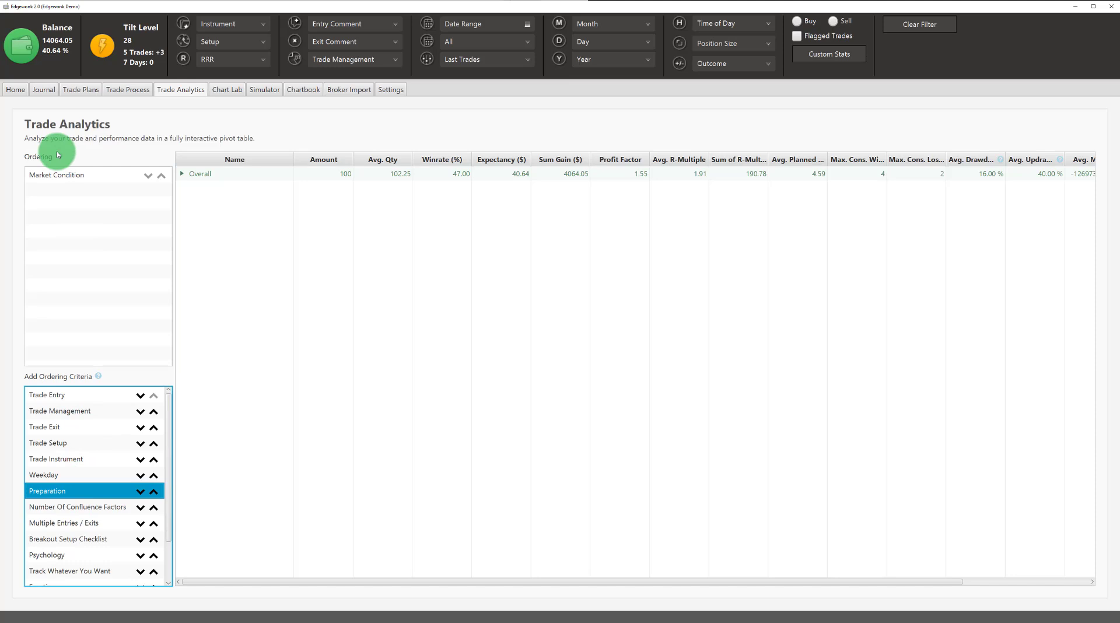
left_click(183, 174)
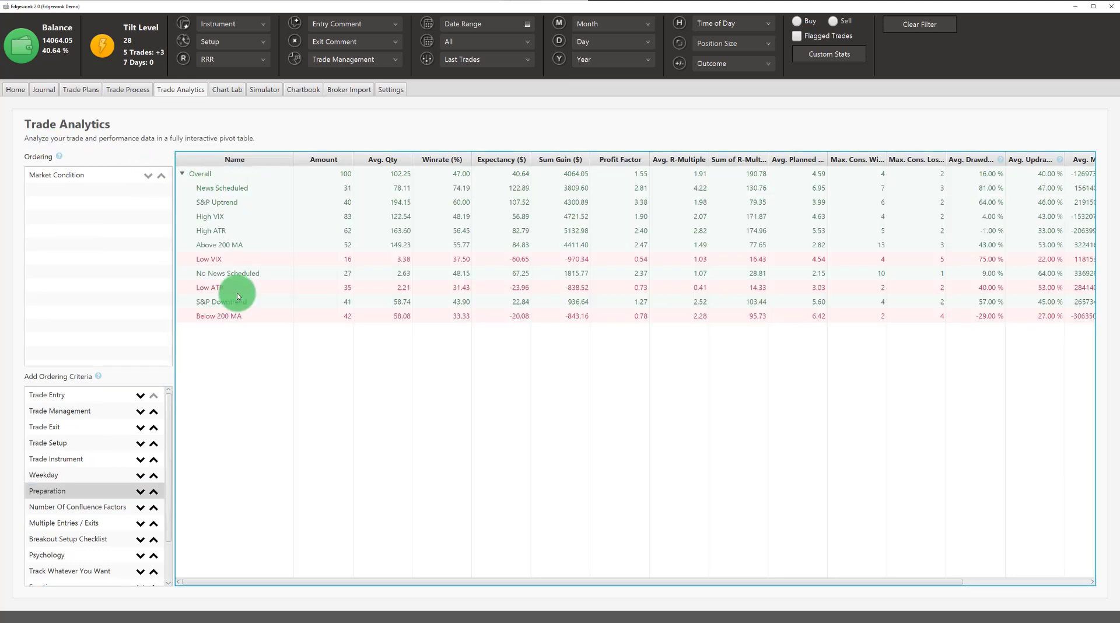
left_click(290, 245)
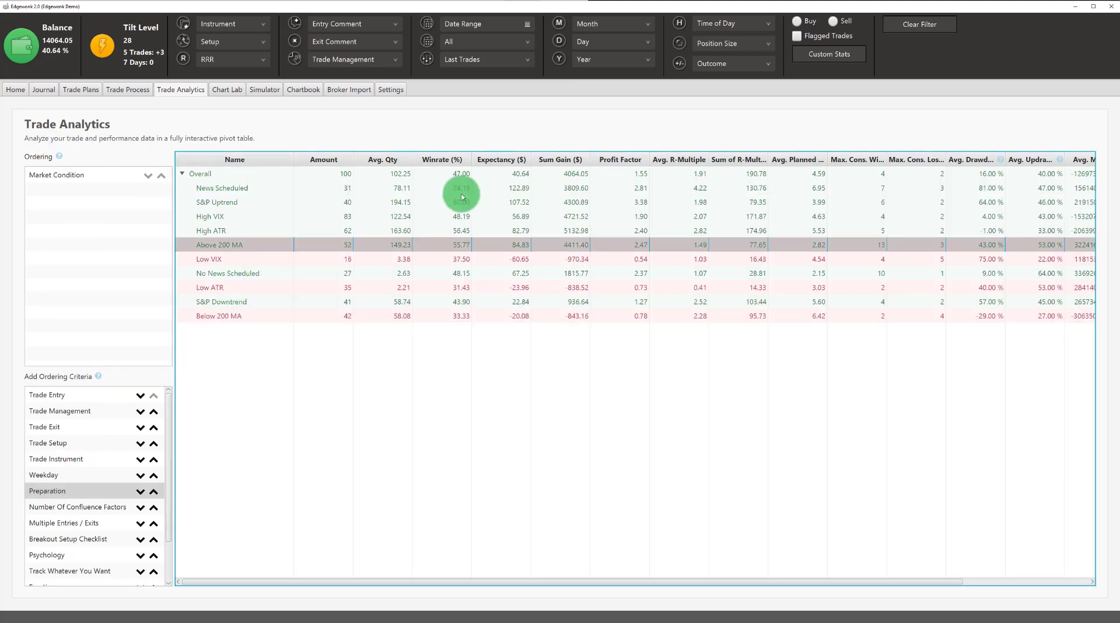
left_click(79, 175)
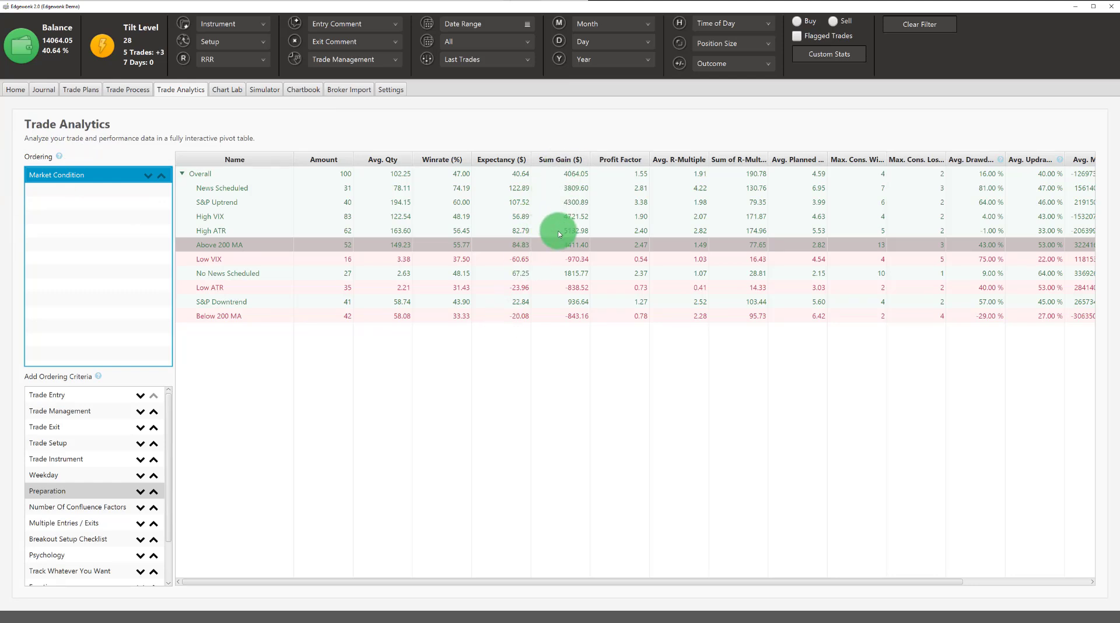
- Review the Chart Lab's Equity Graph and its display modes, the Underwater Chart, and the Holding Time and Trade Management charts
left_click(227, 89)
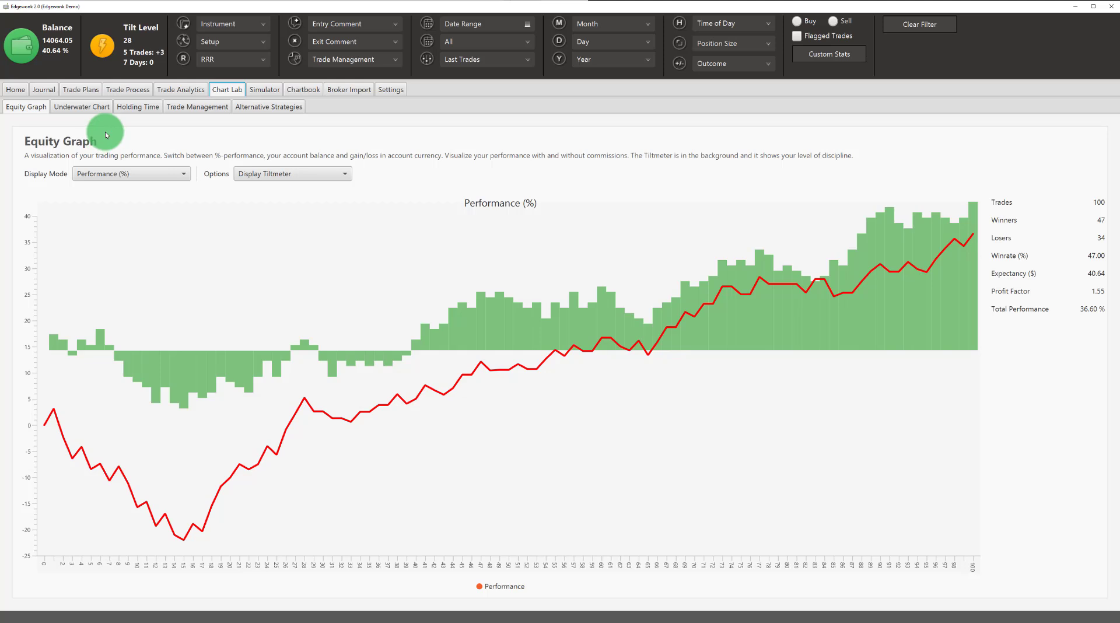
left_click(126, 174)
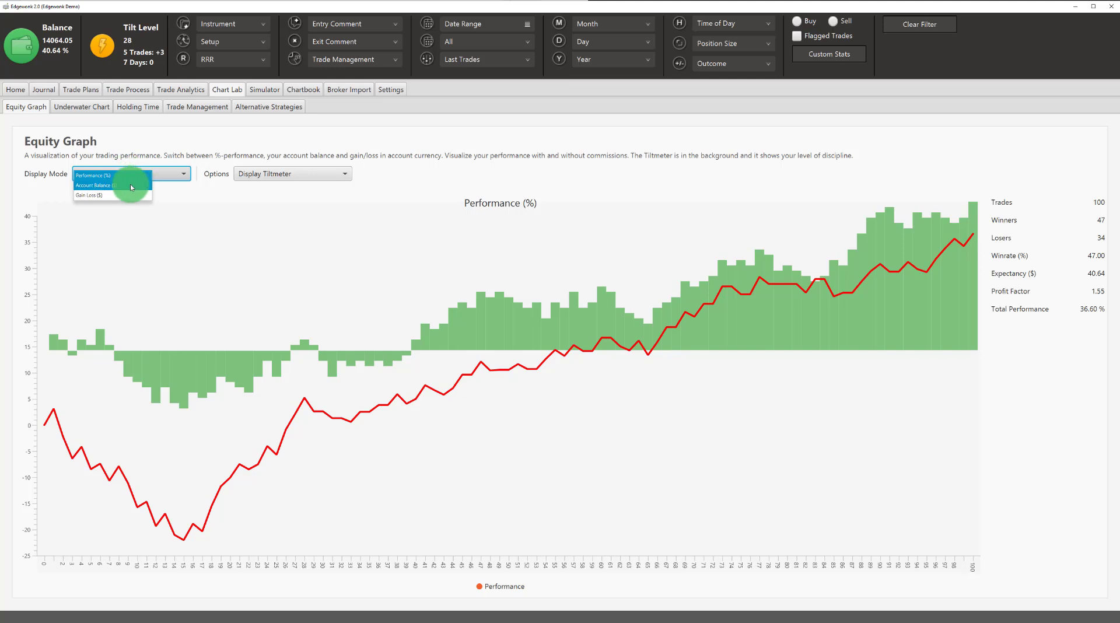
left_click(146, 150)
left_click(97, 109)
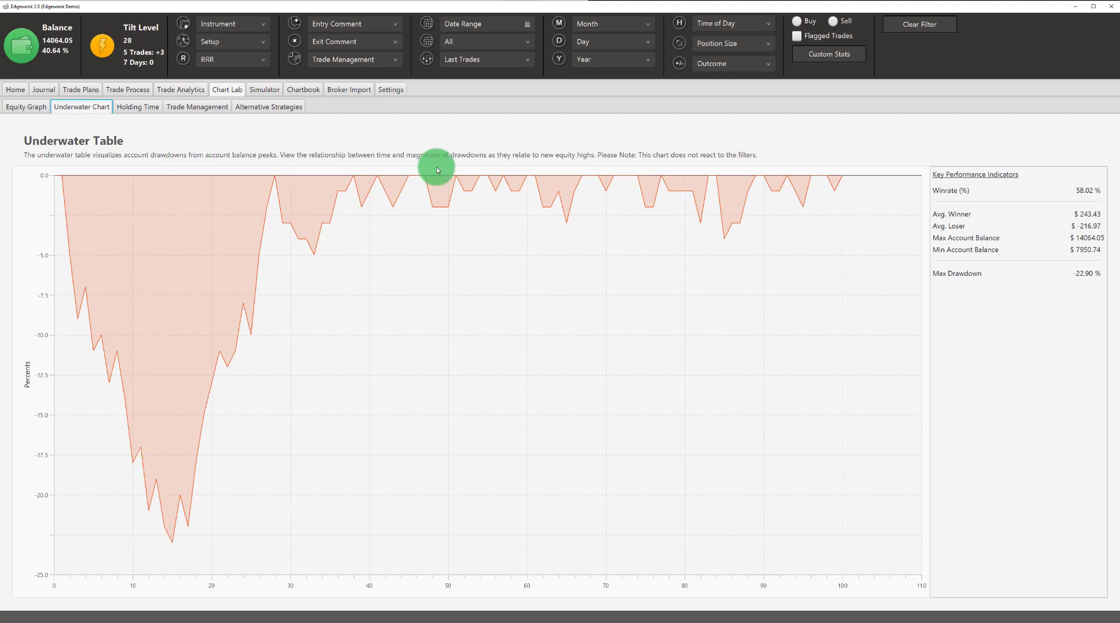
left_click(137, 106)
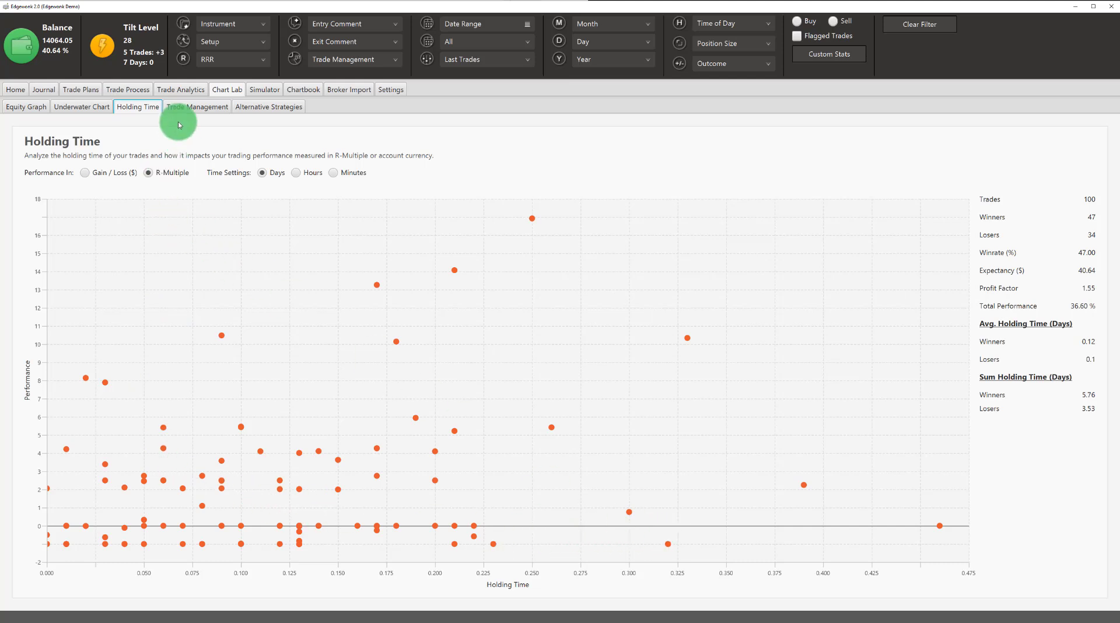
left_click(184, 106)
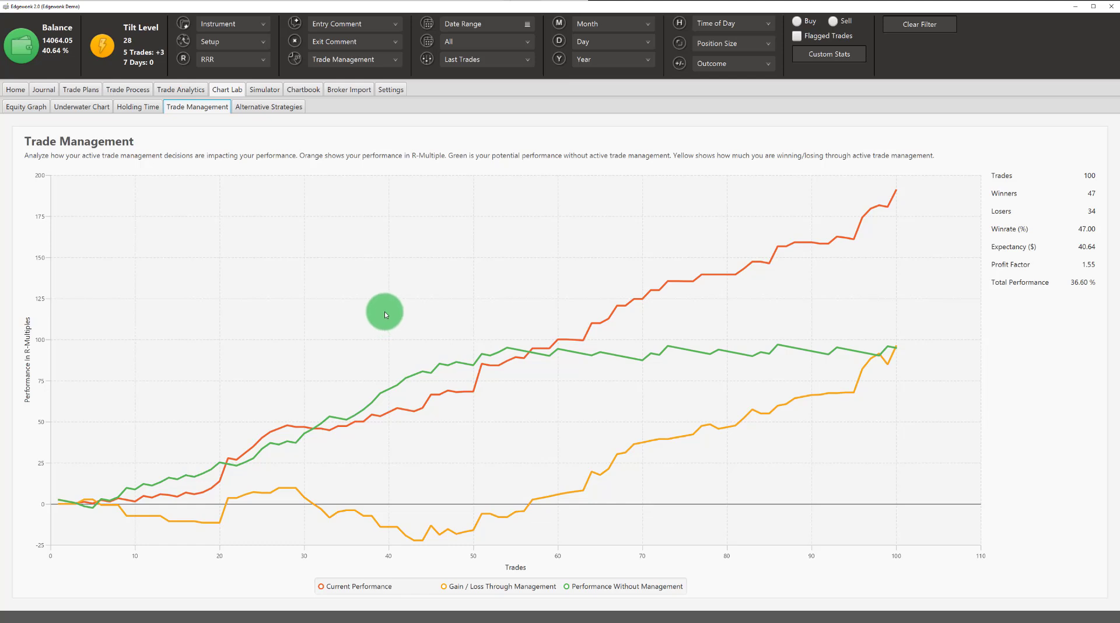
- Run the trade simulator twice with 20 simulations and review the statistics of the simulation
left_click(266, 89)
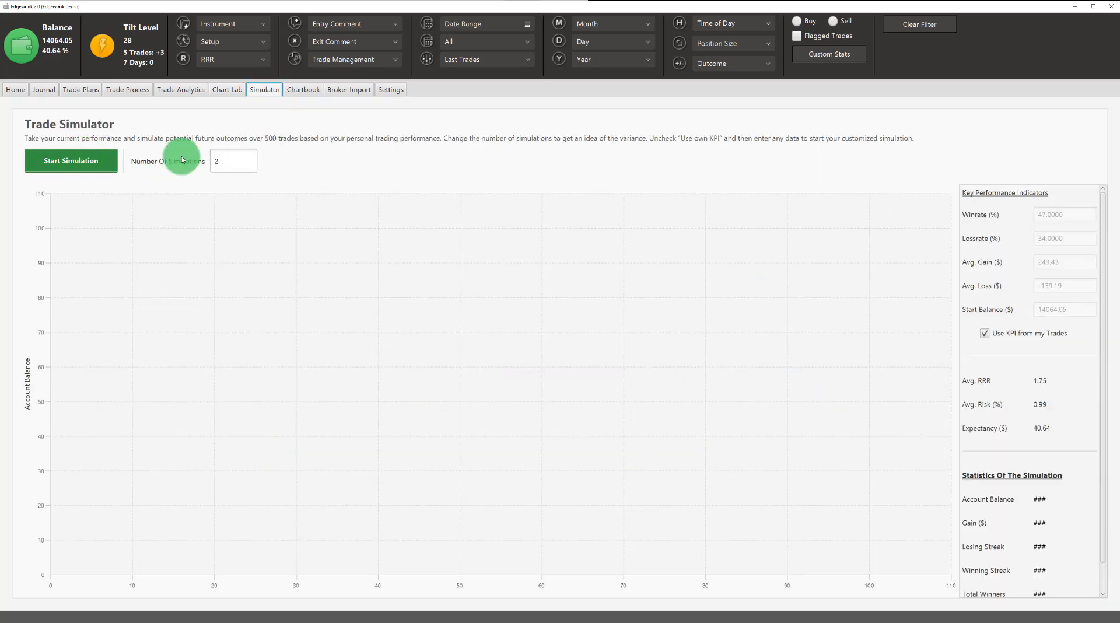
left_click(228, 160)
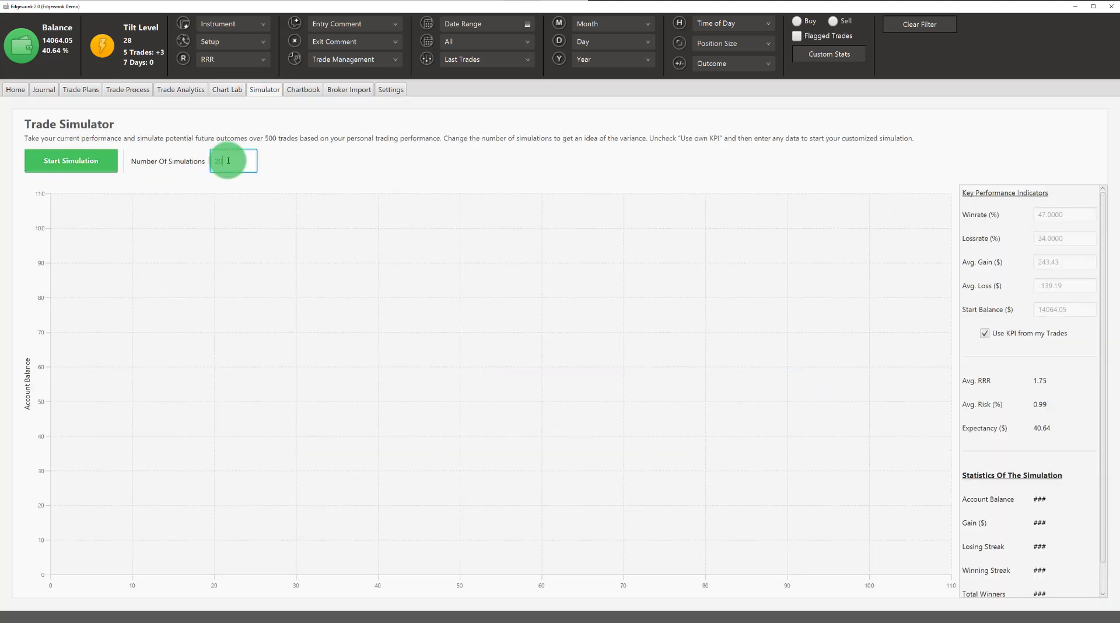
left_click(91, 166)
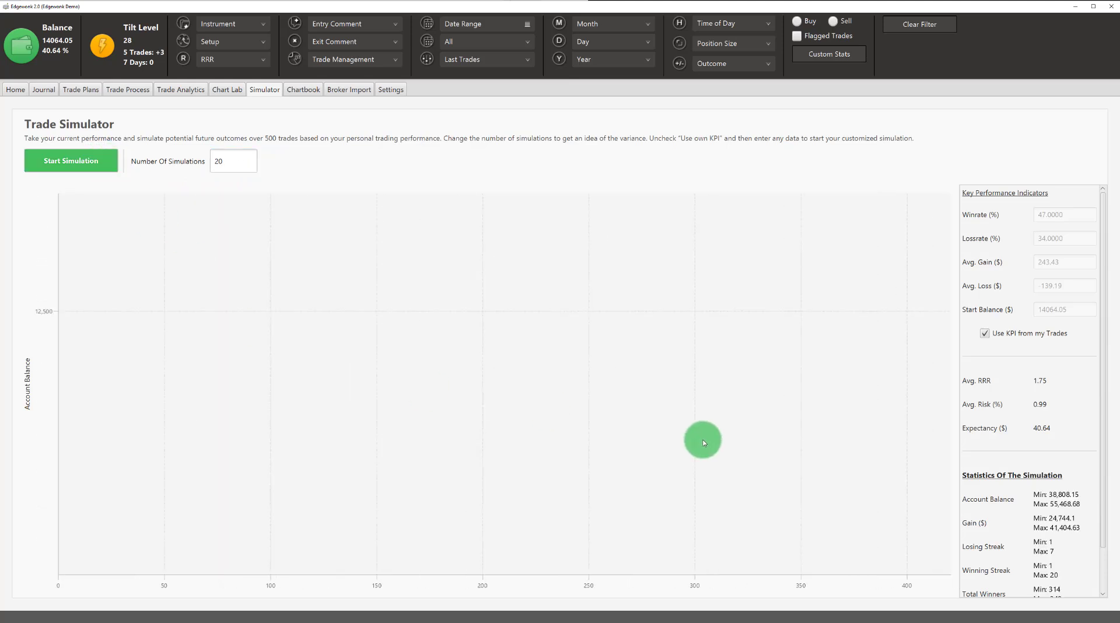
left_click(70, 156)
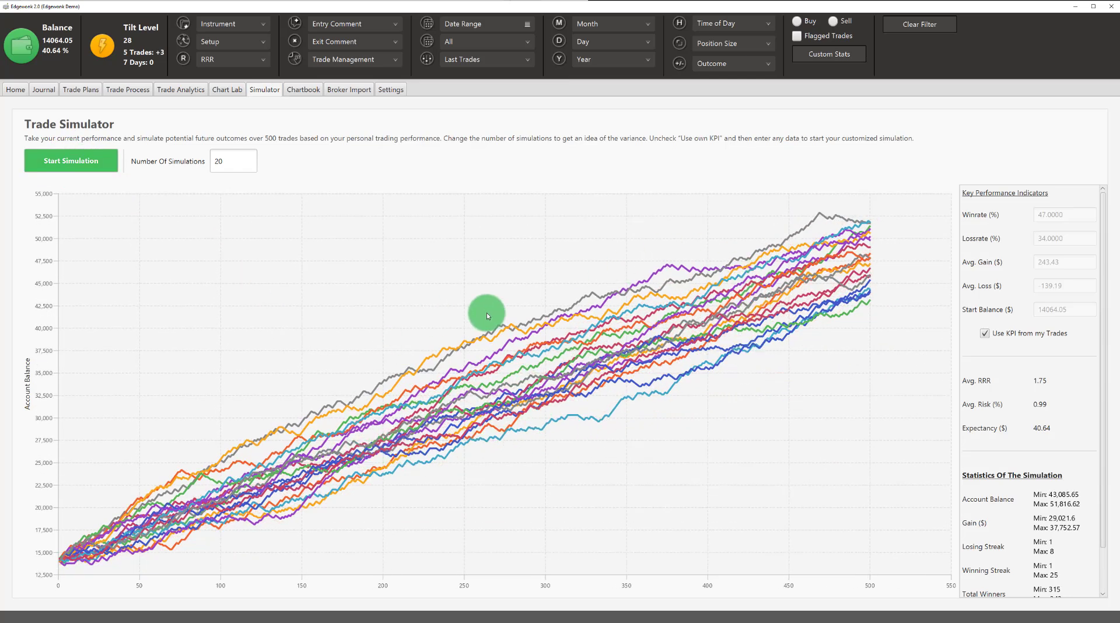
scroll(1053, 467, "down", 2)
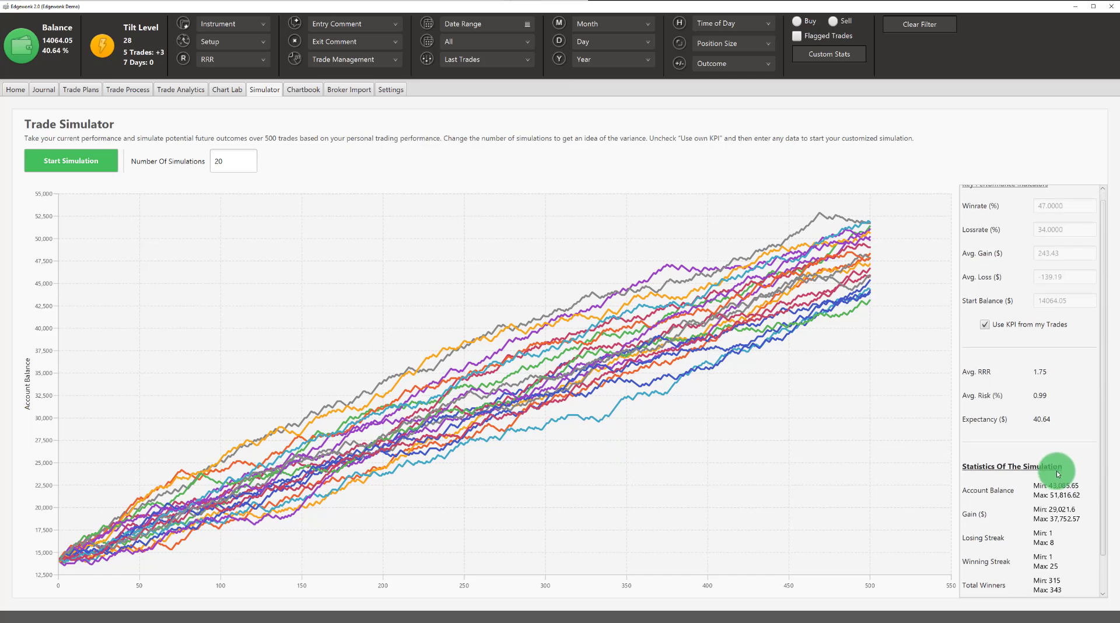
scroll(1053, 468, "down", 2)
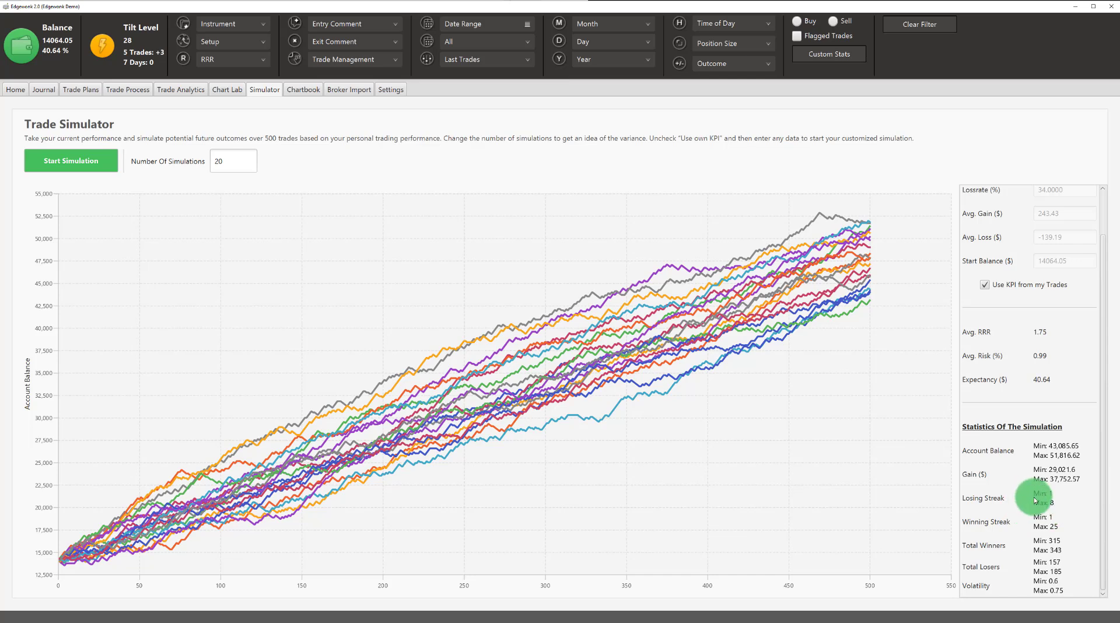
- Browse the Chartbook's trade screenshots, view the GC trade's gold futures chart at full size and close it
left_click(294, 90)
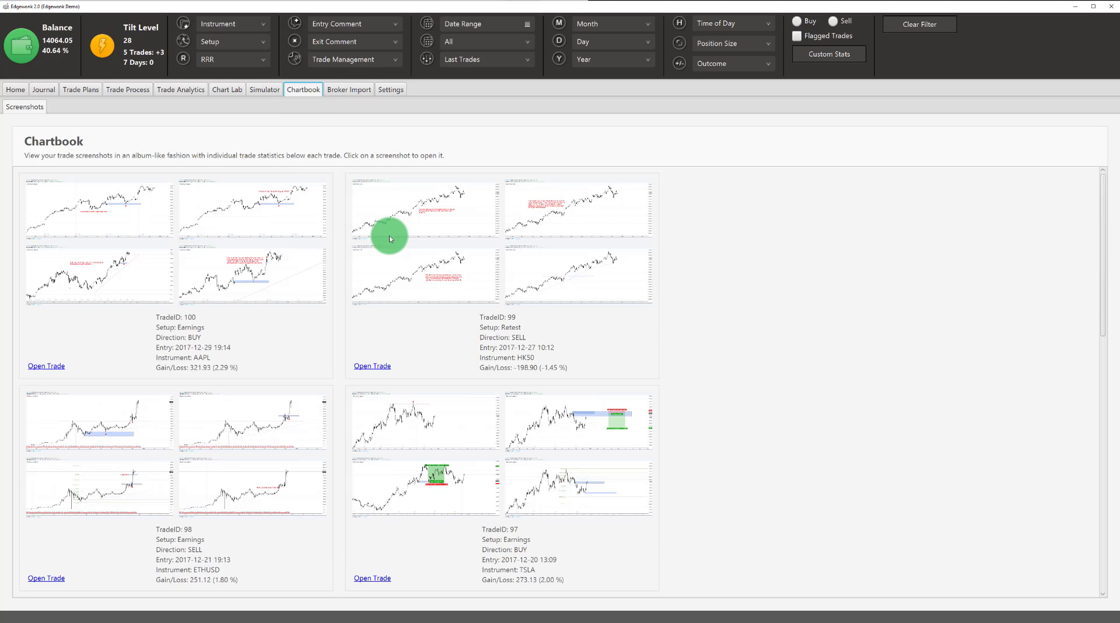
scroll(694, 328, "down", 5)
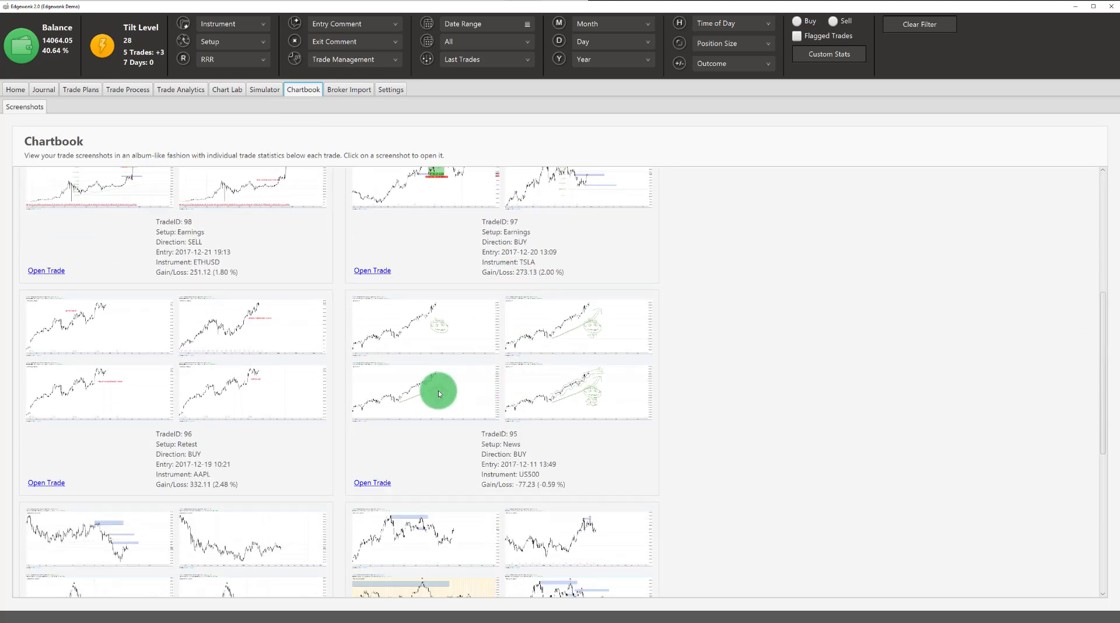
scroll(438, 390, "down", 3)
left_click(204, 390)
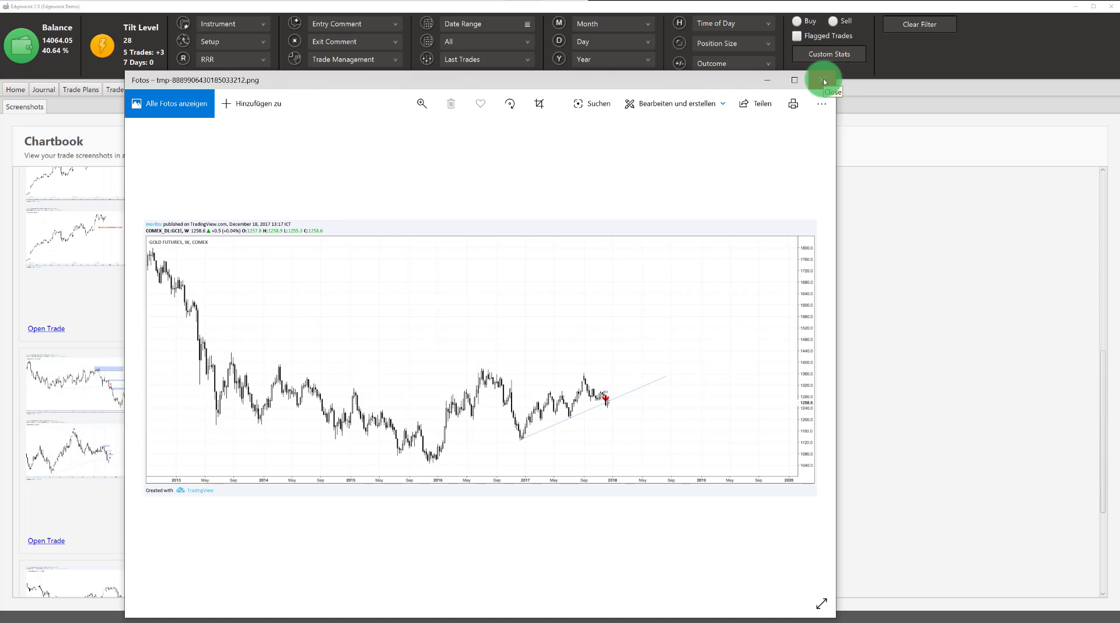
left_click(825, 83)
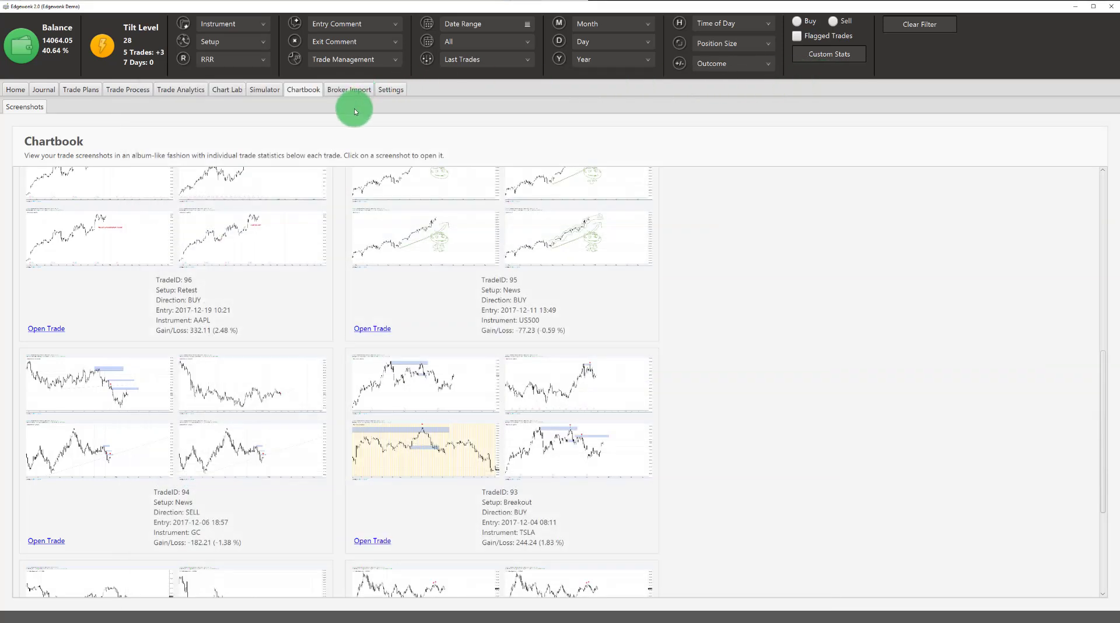
- Look through the Overall, Deposits & Withdrawals, Instruments and Setups settings, and open the Breakout setup's name for editing
left_click(390, 90)
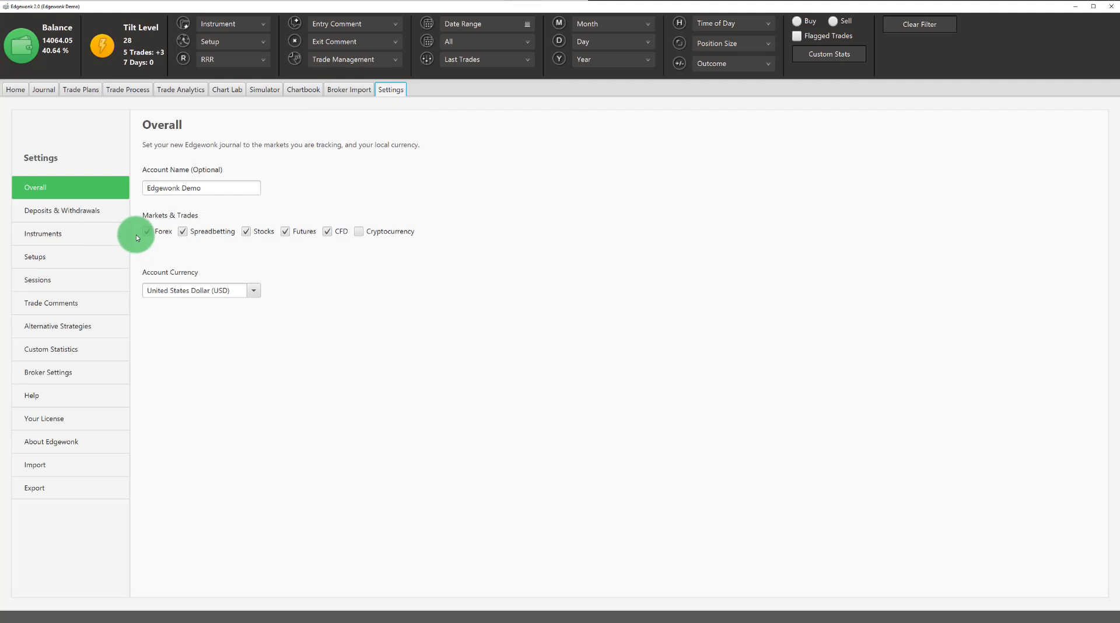
left_click(107, 211)
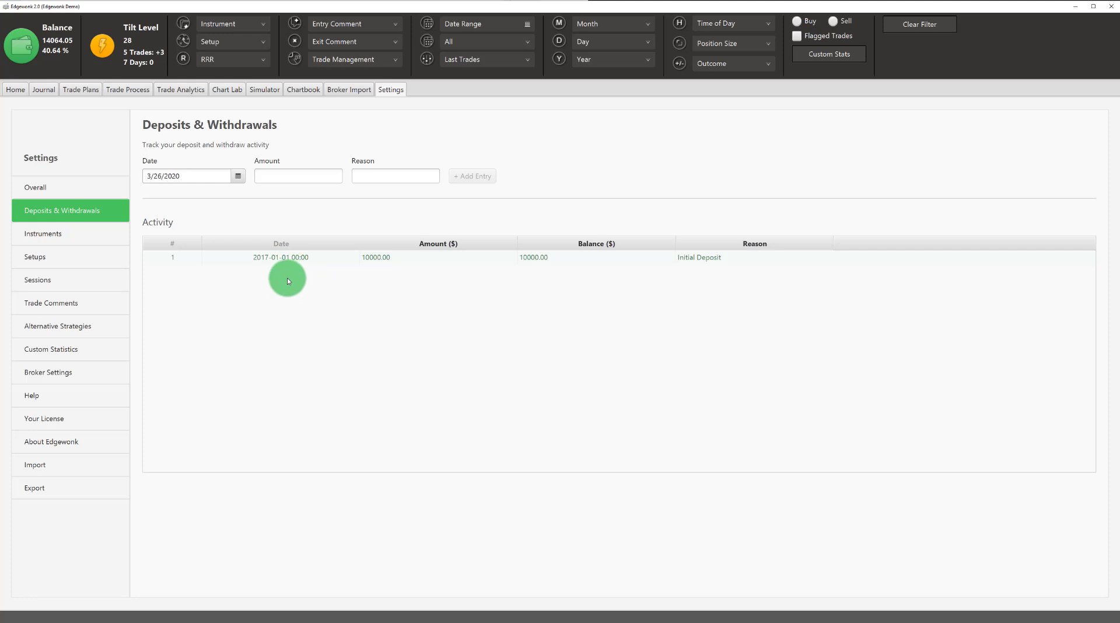
left_click(76, 243)
left_click(74, 257)
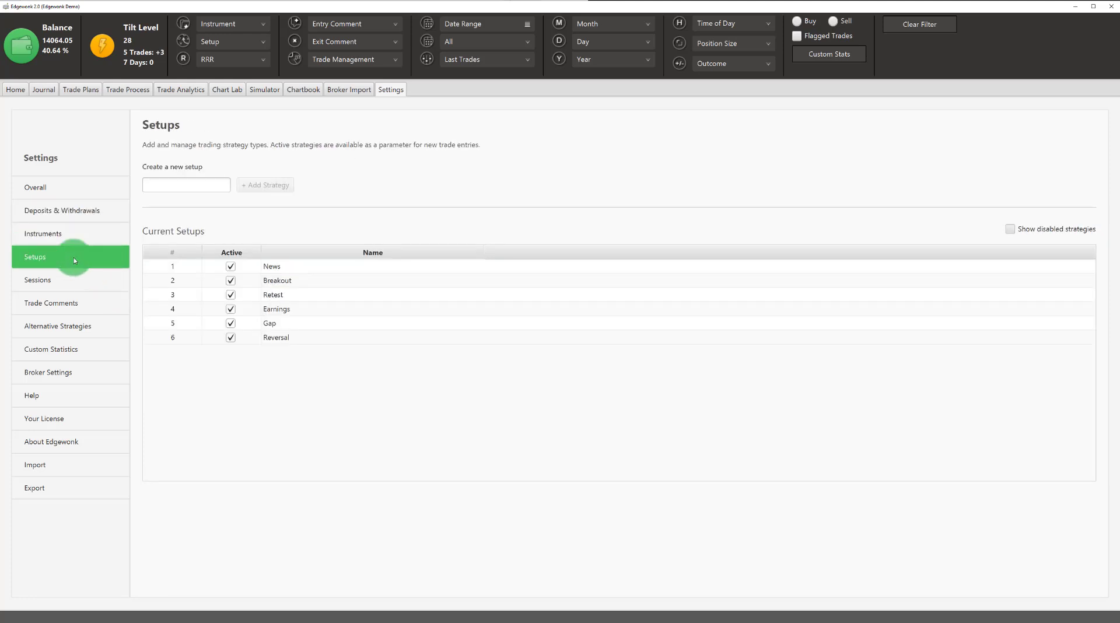
left_click(185, 181)
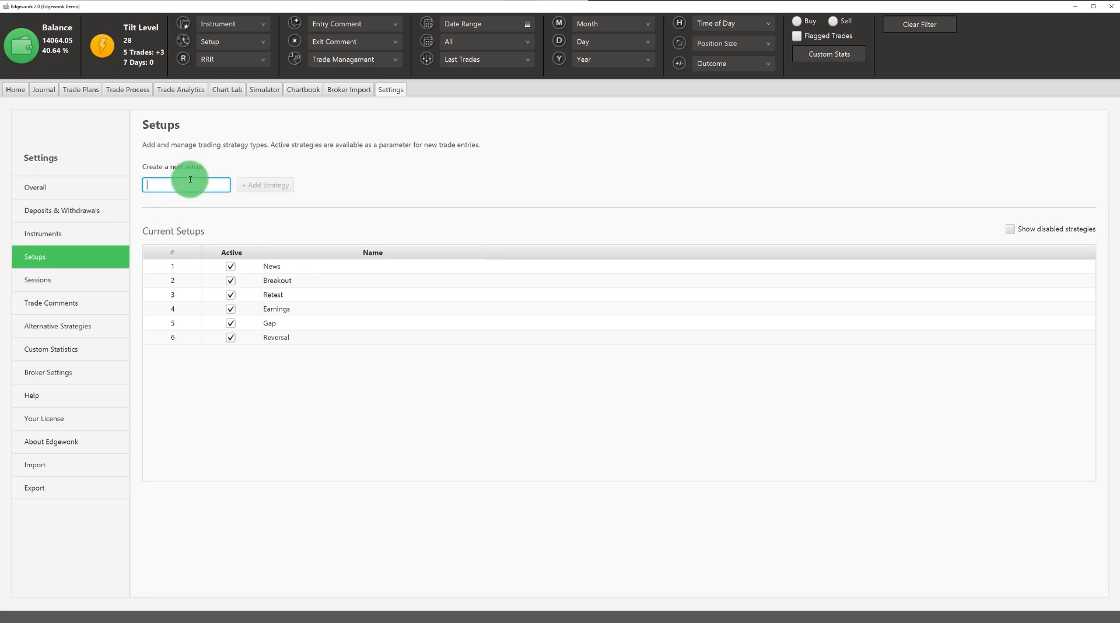
double_click(293, 281)
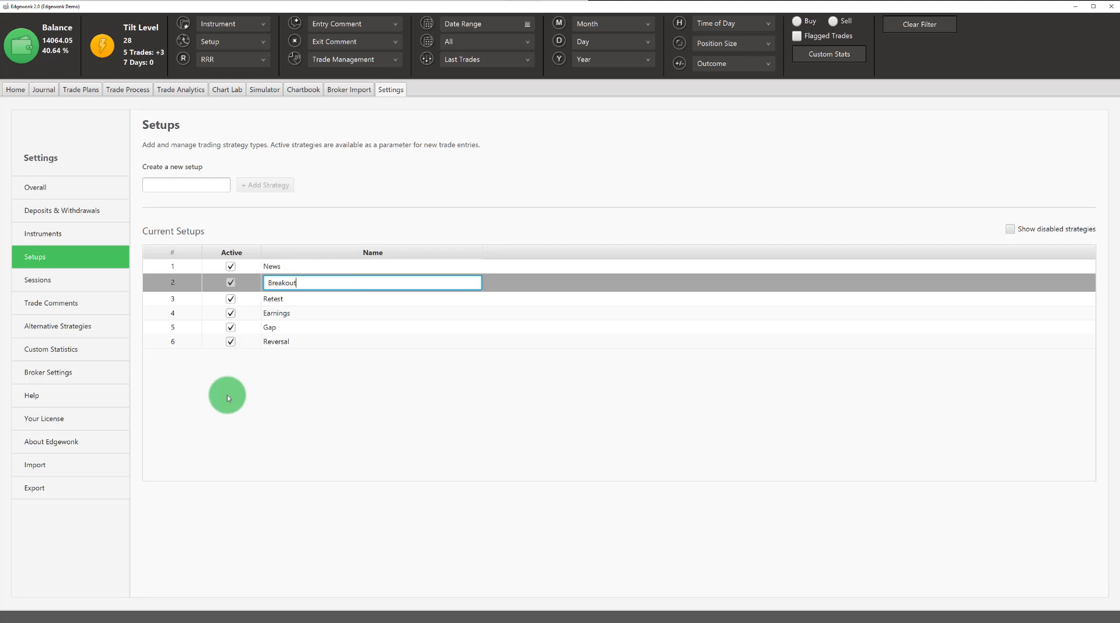
- View the Trade Comments settings and their comment types, plus the Custom Statistics settings for Preparation
left_click(96, 305)
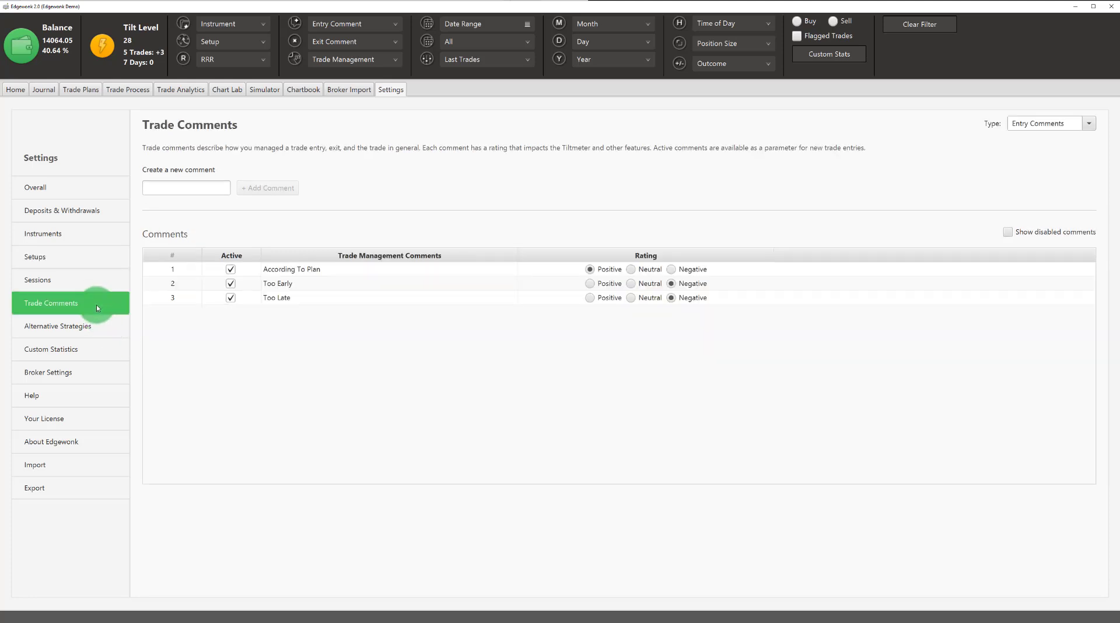
left_click(1072, 124)
left_click(726, 159)
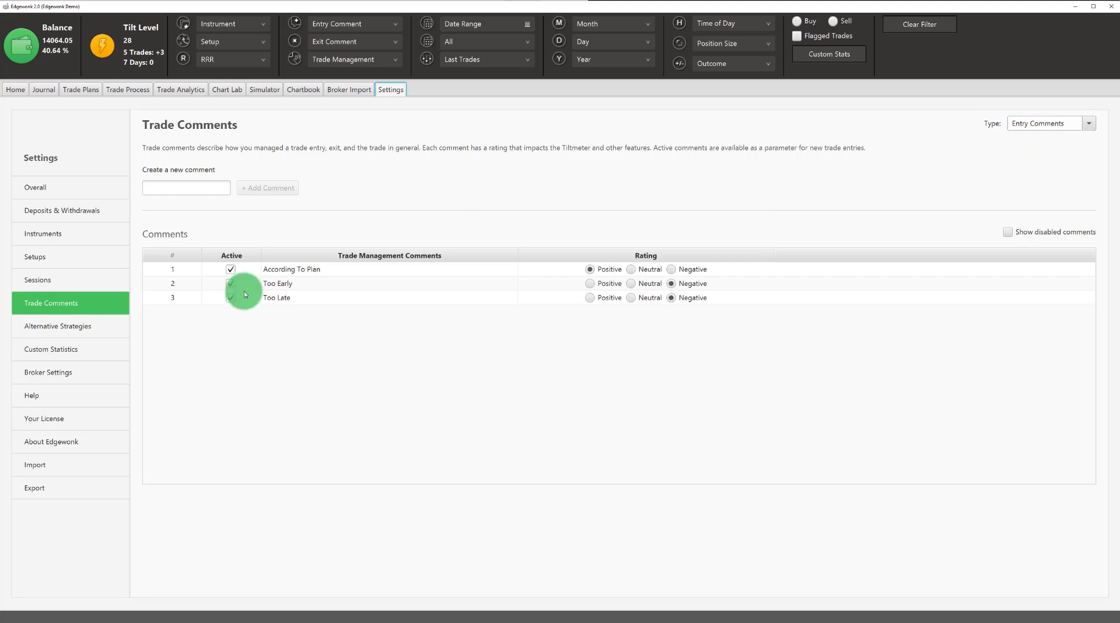
left_click(82, 350)
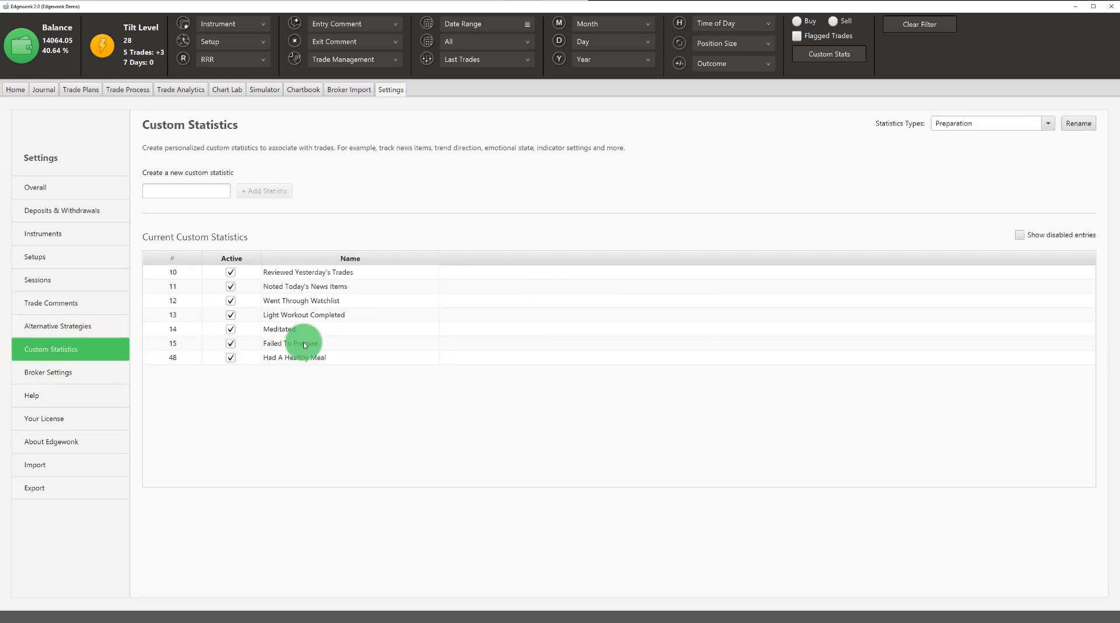
- Look through the available import types in the Broker Settings and close the list without choosing one
left_click(55, 378)
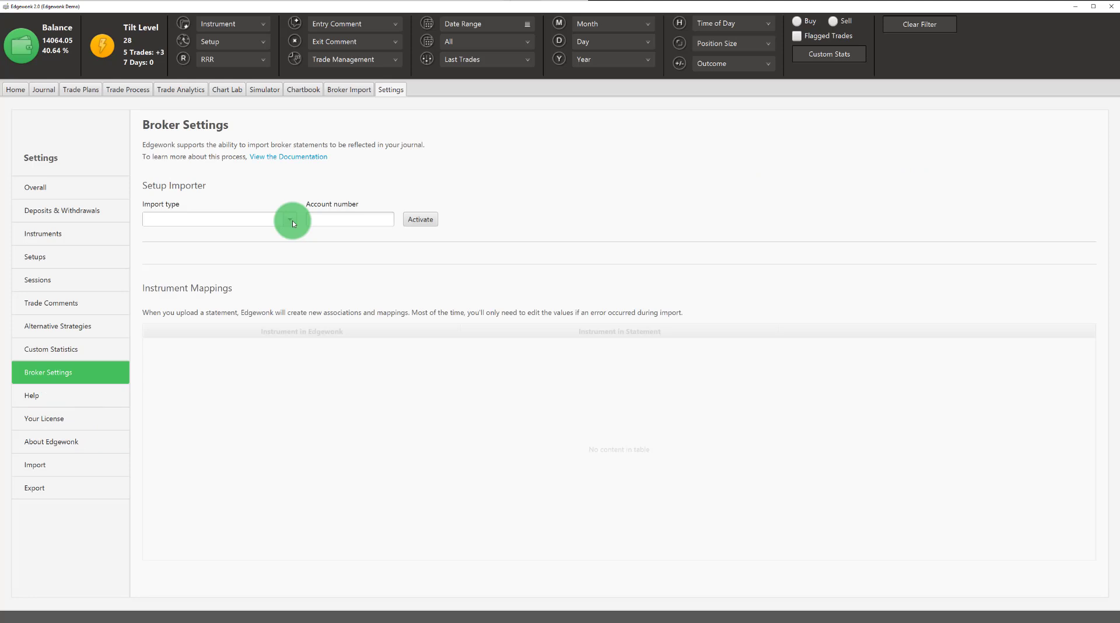
left_click(291, 219)
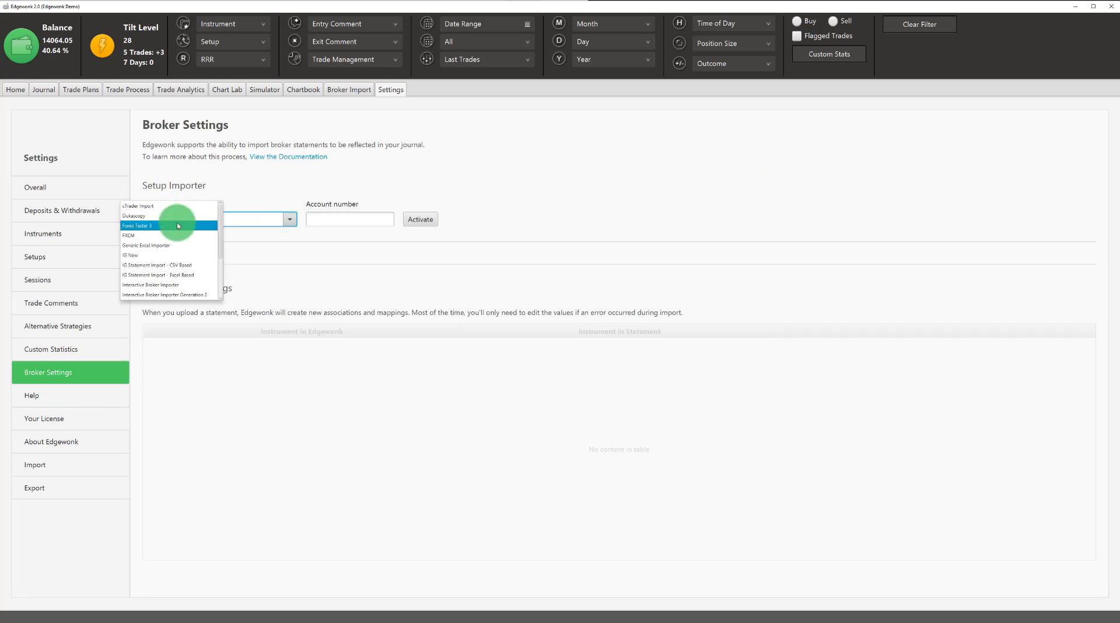
left_click_drag(222, 222, 215, 241)
scroll(215, 240, "down", 4)
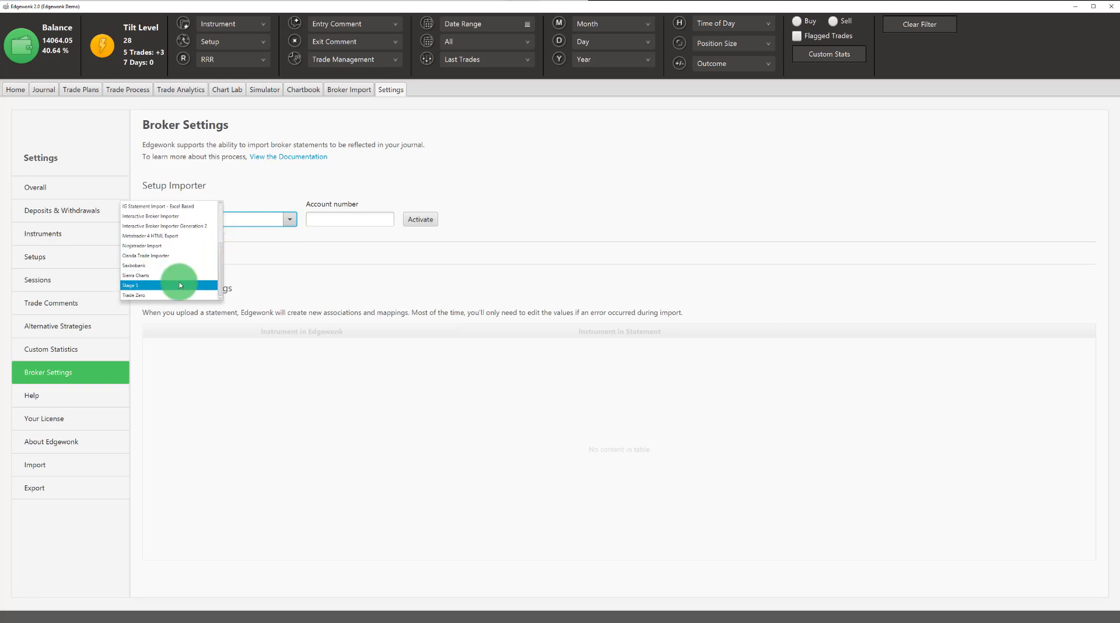
left_click(334, 283)
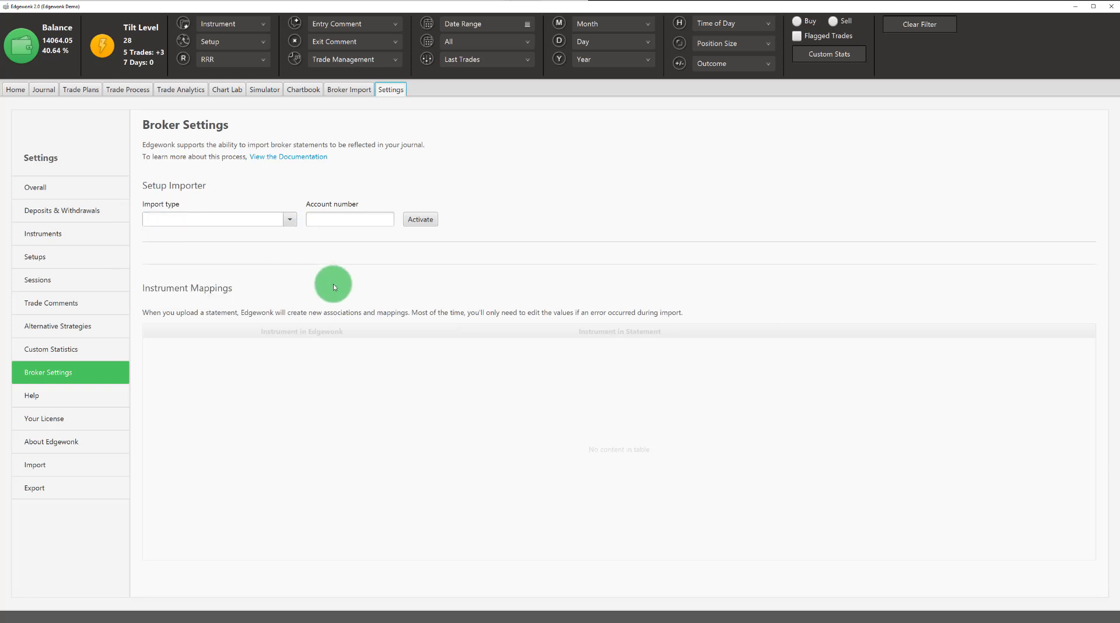
- Revisit the Journal, Trade Analytics and Chart Lab, and view the Instrument filter's options without selecting any
left_click(44, 91)
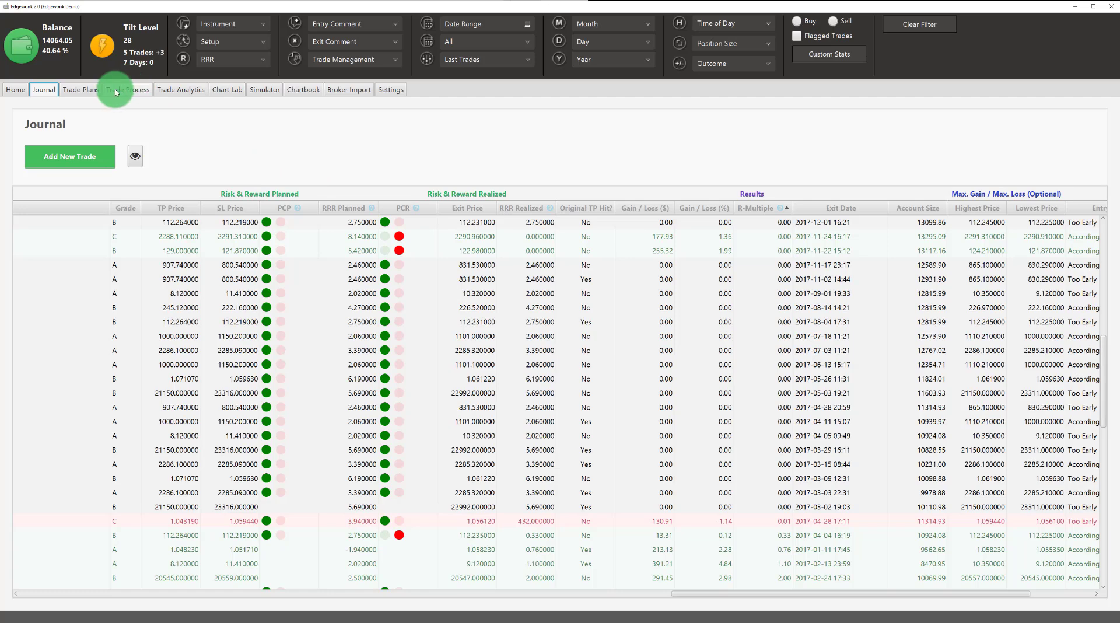
left_click(170, 90)
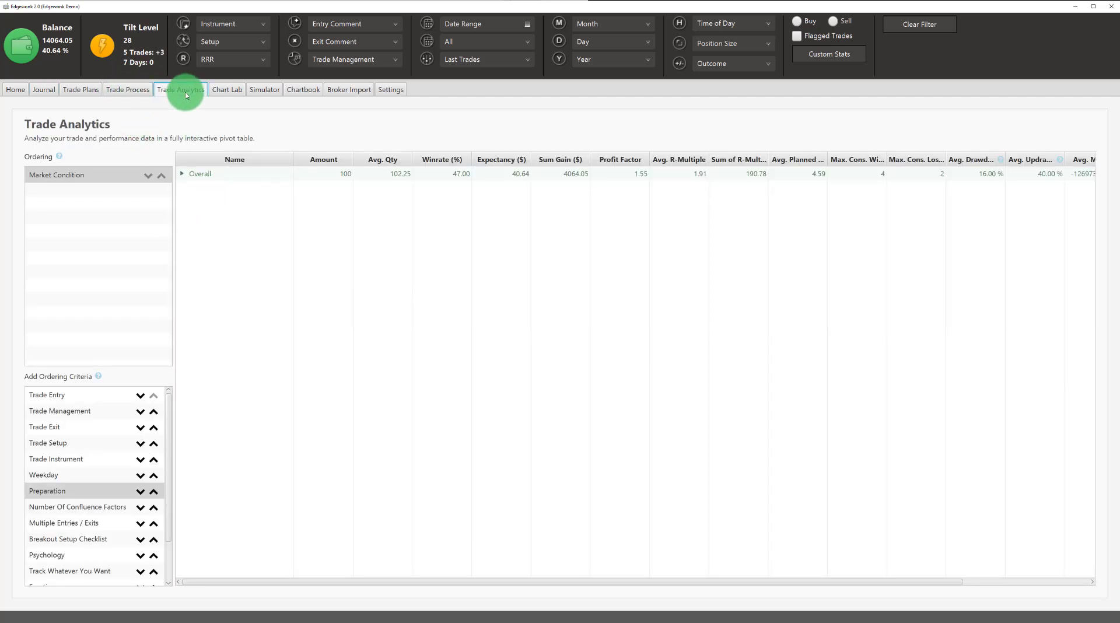
left_click(224, 91)
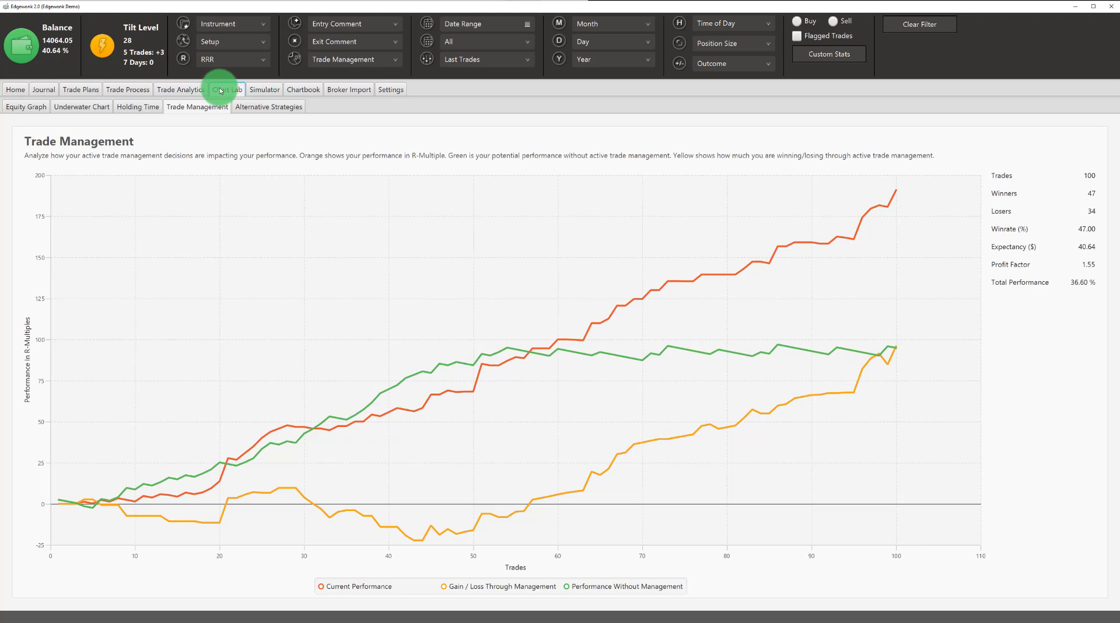
left_click(246, 24)
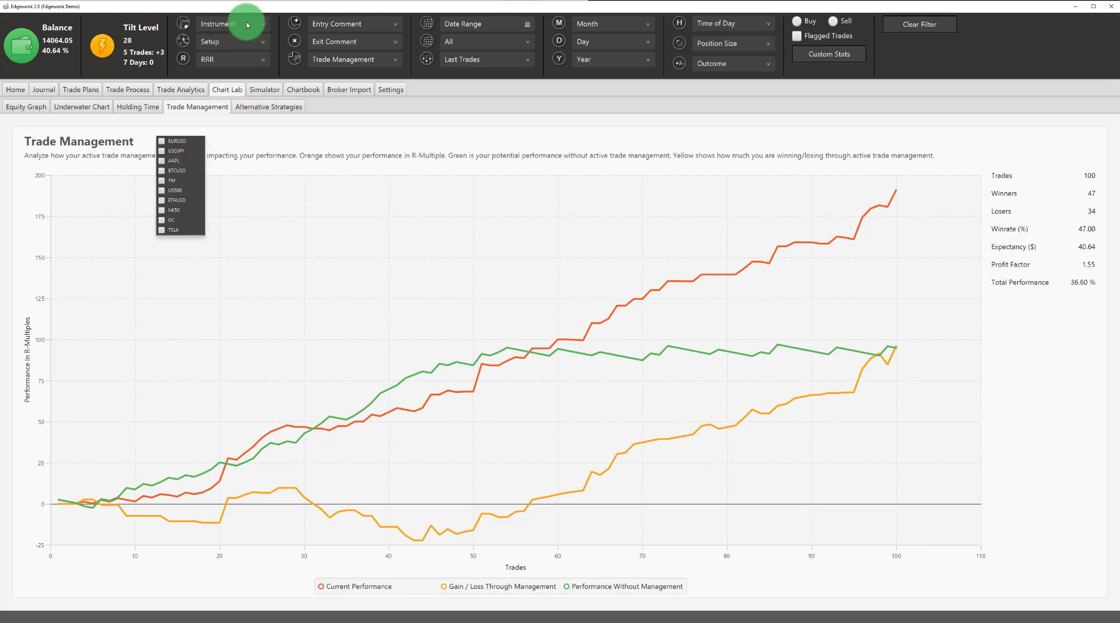
left_click(248, 23)
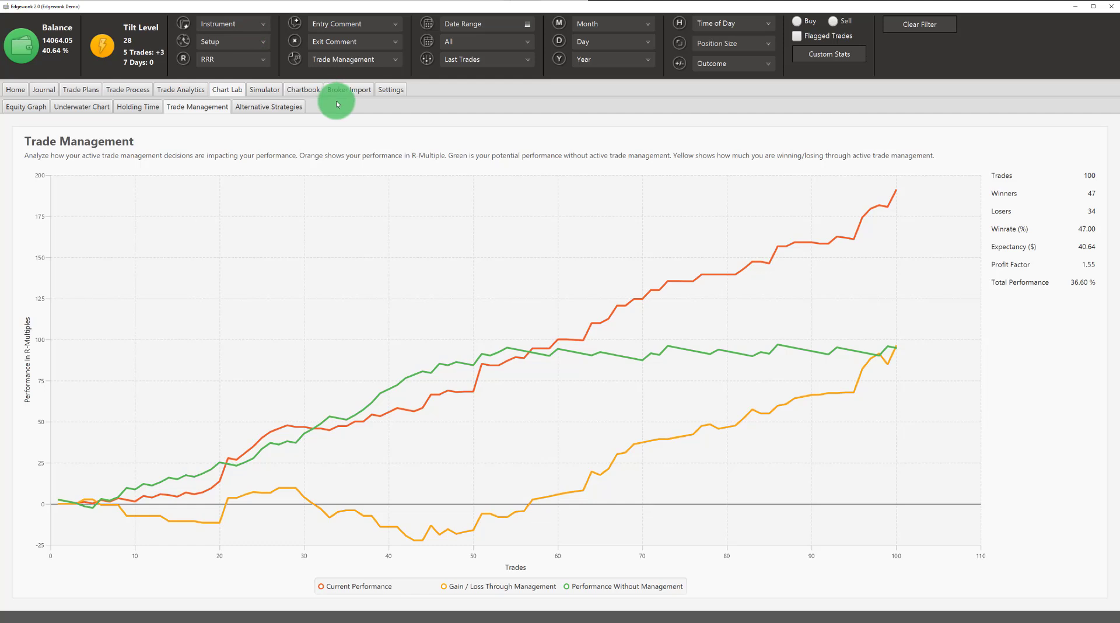